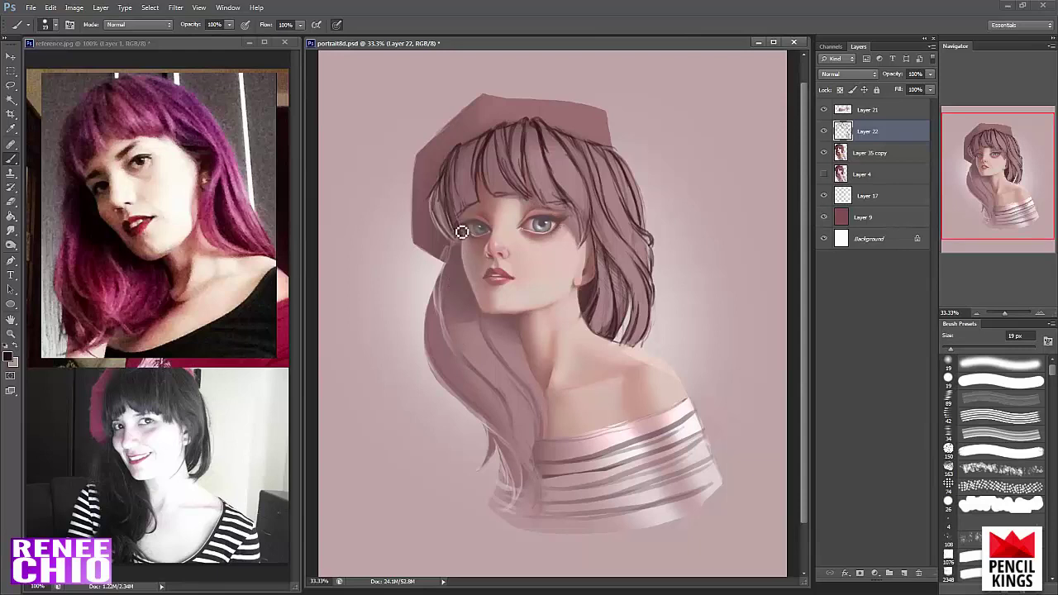
{"action": "mouse_move", "coordinate": [496, 390]}
{"action": "left_mouse_down"}
{"action": "mouse_move", "coordinate": [469, 357]}
{"action": "mouse_move", "coordinate": [453, 257]}
{"action": "mouse_move", "coordinate": [511, 156]}
{"action": "left_mouse_up"}
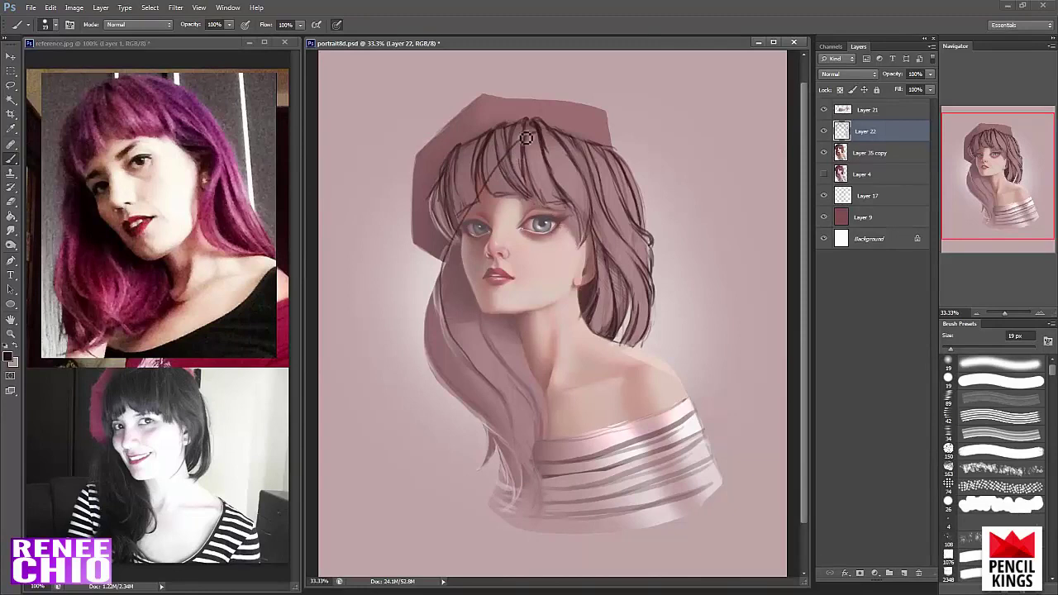
{"action": "key", "text": "ctrl+z"}
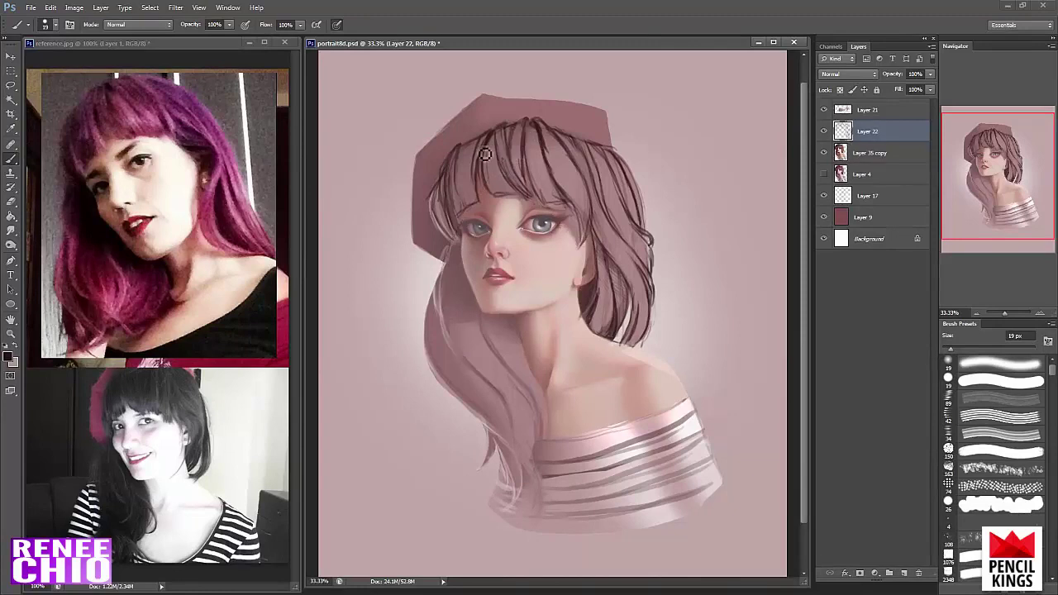
{"action": "key", "text": "ctrl+z"}
{"action": "key", "text": "ctrl+z"}
{"action": "left_click_drag", "start_coordinate": [520, 137], "coordinate": [478, 200]}
{"action": "left_click_drag", "start_coordinate": [527, 121], "coordinate": [469, 357]}
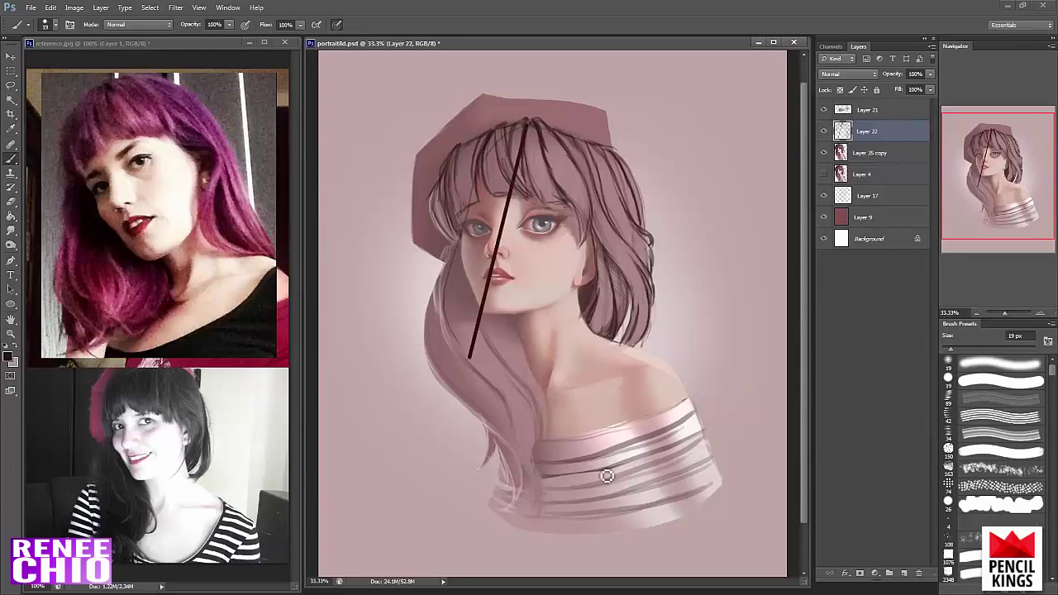
{"action": "key", "text": "ctrl+z"}
{"action": "key", "text": "ctrl+z"}
{"action": "key", "text": "ctrl+z"}
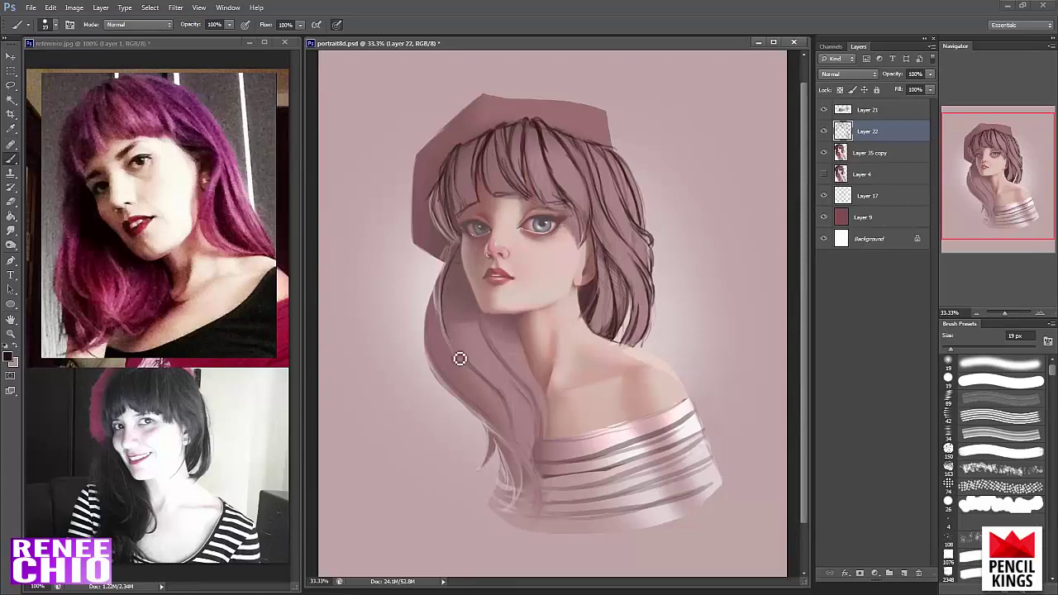
Paint dark strand lines on Layer 22 from beside the cheek down through the long lock of hair, using the 19 px brush
{"action": "left_click_drag", "start_coordinate": [489, 394], "coordinate": [503, 404]}
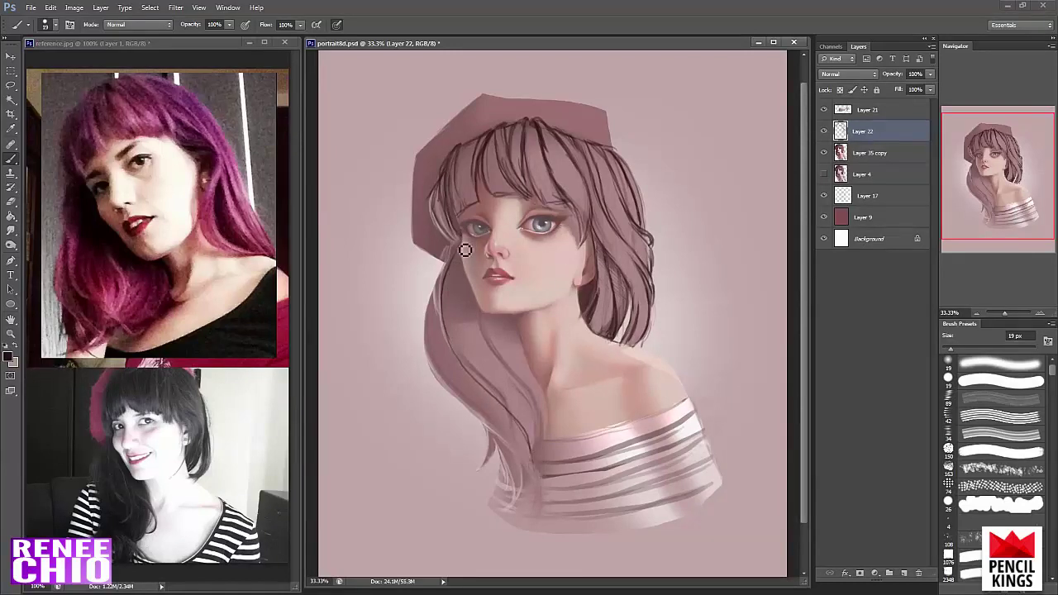
{"action": "mouse_move", "coordinate": [446, 273]}
{"action": "left_mouse_down"}
{"action": "mouse_move", "coordinate": [455, 349]}
{"action": "mouse_move", "coordinate": [527, 430]}
{"action": "left_mouse_up"}
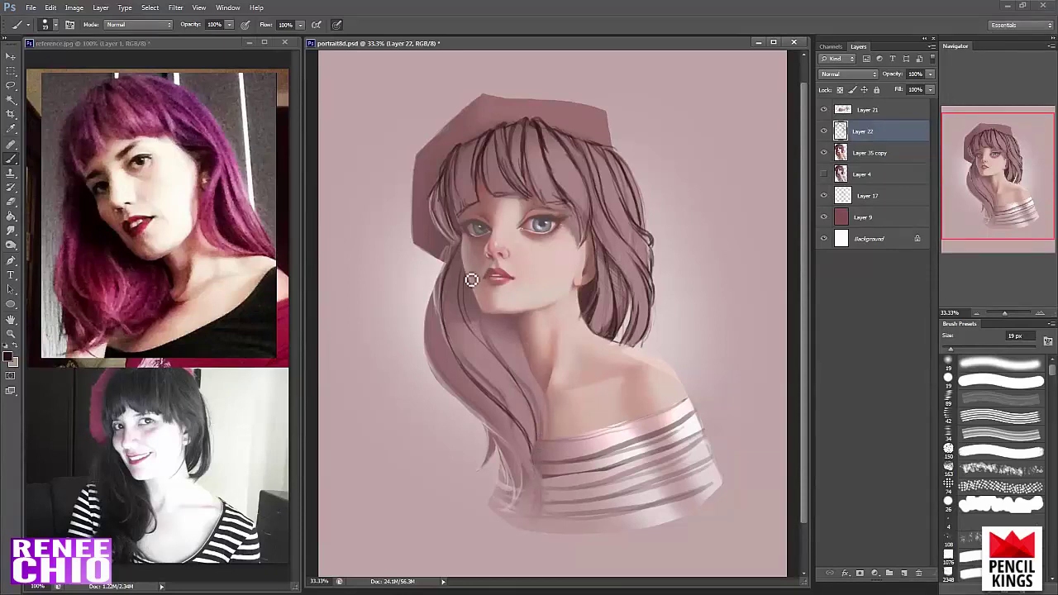
{"action": "left_click_drag", "start_coordinate": [466, 273], "coordinate": [478, 339]}
{"action": "key", "text": "ctrl+z"}
{"action": "left_click_drag", "start_coordinate": [466, 288], "coordinate": [480, 341]}
{"action": "mouse_move", "coordinate": [461, 238]}
{"action": "left_mouse_down"}
{"action": "mouse_move", "coordinate": [433, 358]}
{"action": "mouse_move", "coordinate": [488, 388]}
{"action": "mouse_move", "coordinate": [519, 316]}
{"action": "mouse_move", "coordinate": [485, 327]}
{"action": "mouse_move", "coordinate": [487, 339]}
{"action": "left_mouse_up"}
{"action": "key", "text": "ctrl+z"}
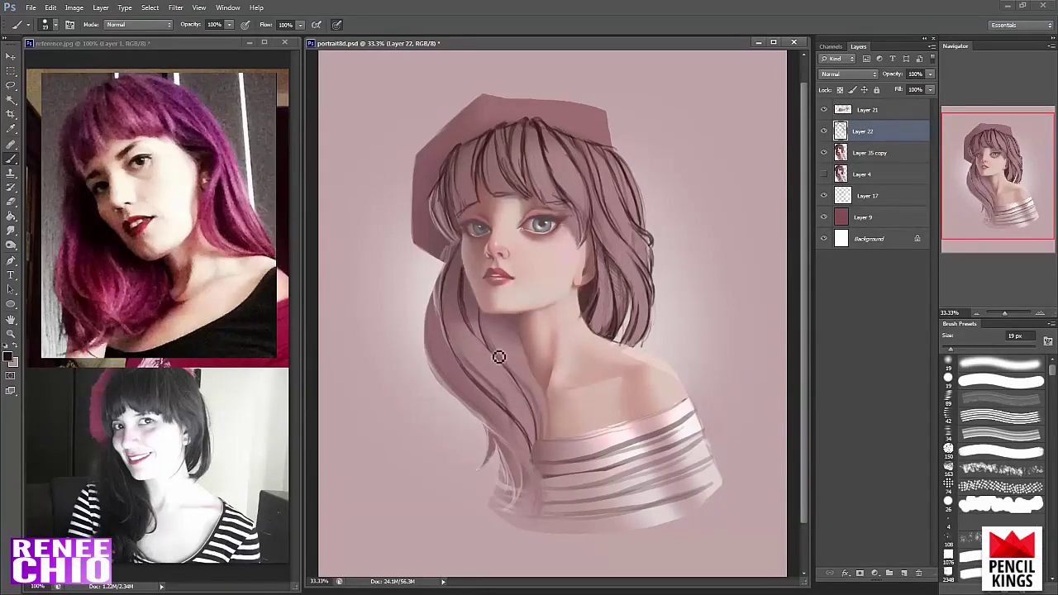
{"action": "left_click_drag", "start_coordinate": [485, 317], "coordinate": [502, 360]}
Draw dark strands along the outer upper part of the long lock beneath the beret and clean them up with the eraser
{"action": "left_click_drag", "start_coordinate": [446, 300], "coordinate": [437, 347]}
{"action": "mouse_move", "coordinate": [463, 240]}
{"action": "left_mouse_down"}
{"action": "mouse_move", "coordinate": [447, 273]}
{"action": "mouse_move", "coordinate": [457, 372]}
{"action": "left_mouse_up"}
{"action": "key", "text": "e"}
{"action": "key", "text": "b"}
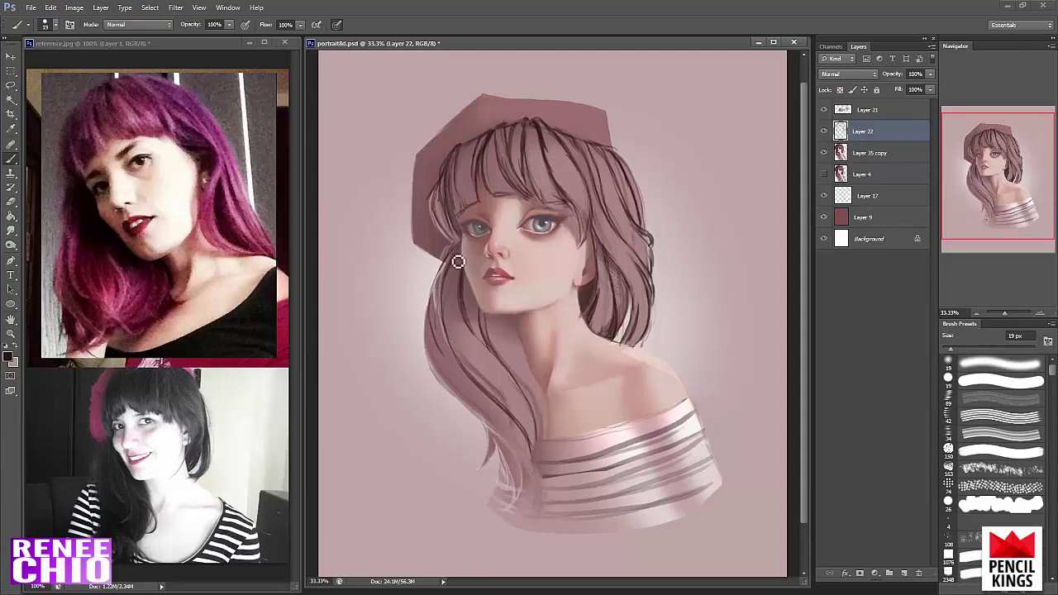
{"action": "left_click_drag", "start_coordinate": [445, 279], "coordinate": [446, 345]}
{"action": "key", "text": "e"}
{"action": "left_click_drag", "start_coordinate": [439, 308], "coordinate": [444, 351]}
{"action": "key", "text": "b"}
{"action": "mouse_move", "coordinate": [446, 274]}
{"action": "left_mouse_down"}
{"action": "mouse_move", "coordinate": [435, 318]}
{"action": "mouse_move", "coordinate": [517, 442]}
{"action": "mouse_move", "coordinate": [435, 317]}
{"action": "mouse_move", "coordinate": [448, 356]}
{"action": "left_mouse_up"}
{"action": "key", "text": "ctrl+z"}
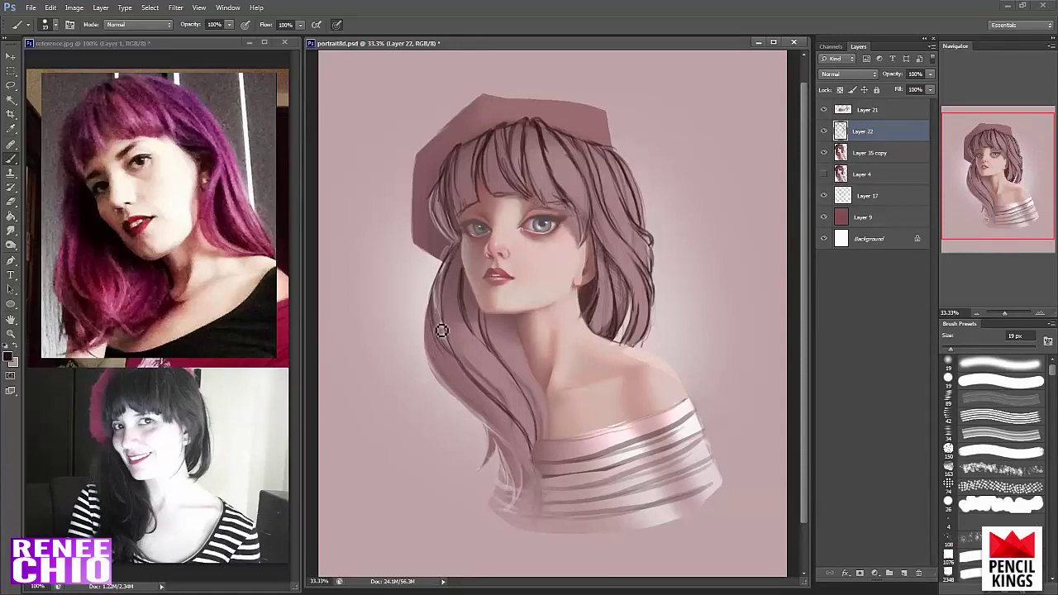
{"action": "key", "text": "e"}
{"action": "key", "text": "b"}
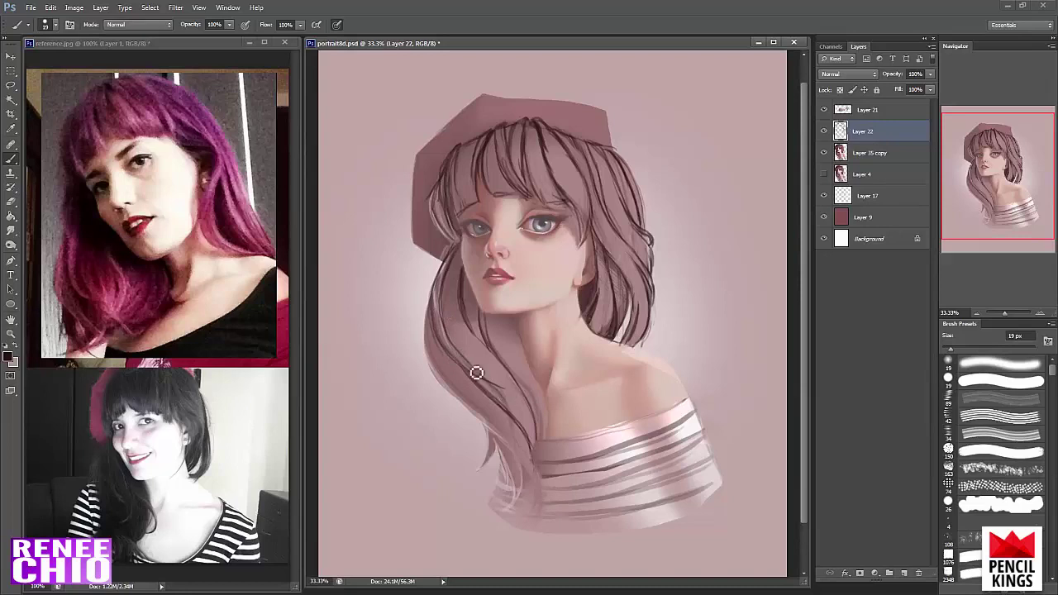
Add a curved strand across the middle of the long lock and a dark strand at its tip over the shirt
{"action": "key", "text": "ctrl+z"}
{"action": "left_click_drag", "start_coordinate": [468, 366], "coordinate": [494, 384]}
{"action": "key", "text": "e"}
{"action": "key", "text": "b"}
{"action": "left_click_drag", "start_coordinate": [534, 449], "coordinate": [508, 488]}
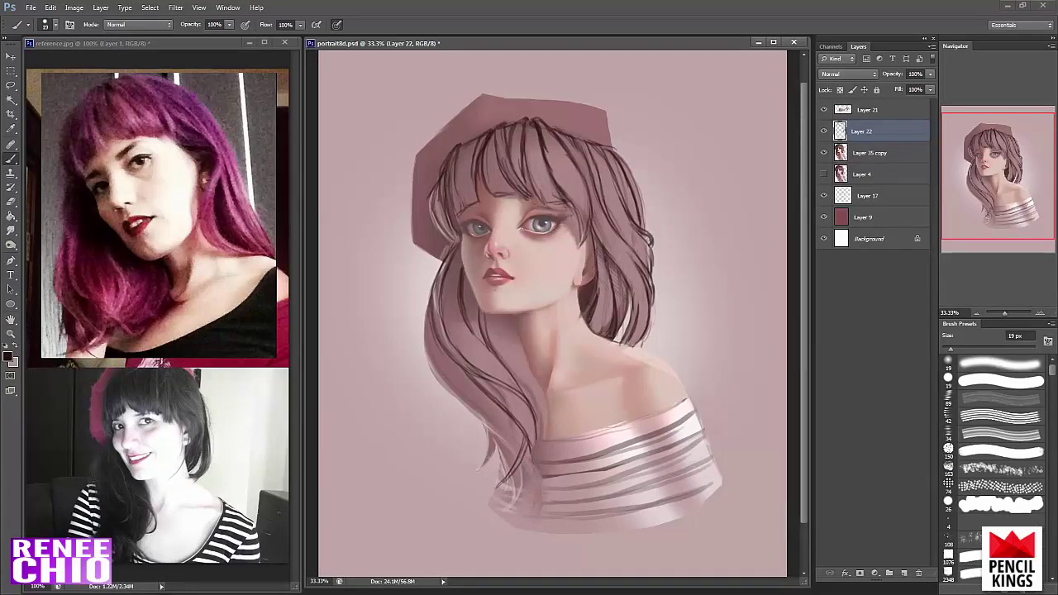
{"action": "key", "text": "e"}
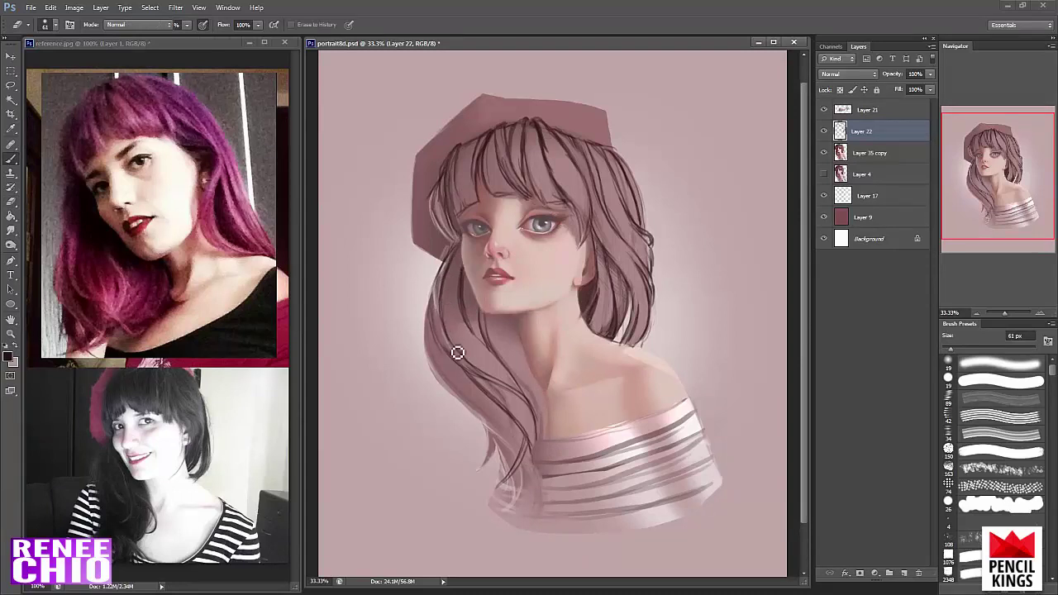
{"action": "key", "text": "b"}
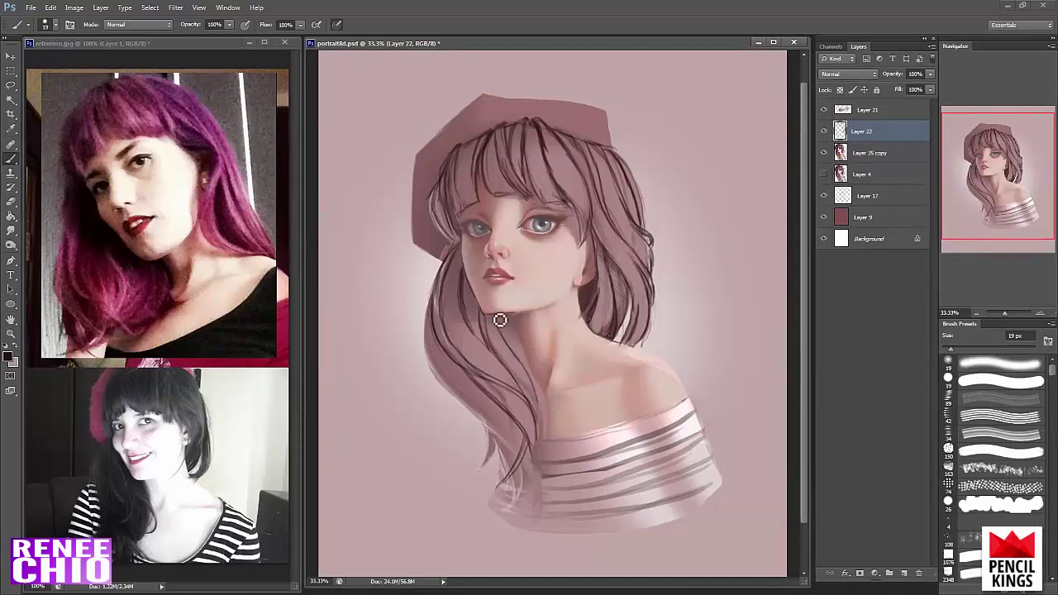
Draw the inner strands of the long lock from under the chin down to the shirt's neckline
{"action": "mouse_move", "coordinate": [501, 320]}
{"action": "left_mouse_down"}
{"action": "mouse_move", "coordinate": [534, 382]}
{"action": "mouse_move", "coordinate": [539, 430]}
{"action": "left_mouse_up"}
{"action": "mouse_move", "coordinate": [537, 382]}
{"action": "left_mouse_down"}
{"action": "mouse_move", "coordinate": [541, 425]}
{"action": "mouse_move", "coordinate": [527, 447]}
{"action": "left_mouse_up"}
{"action": "key", "text": "e"}
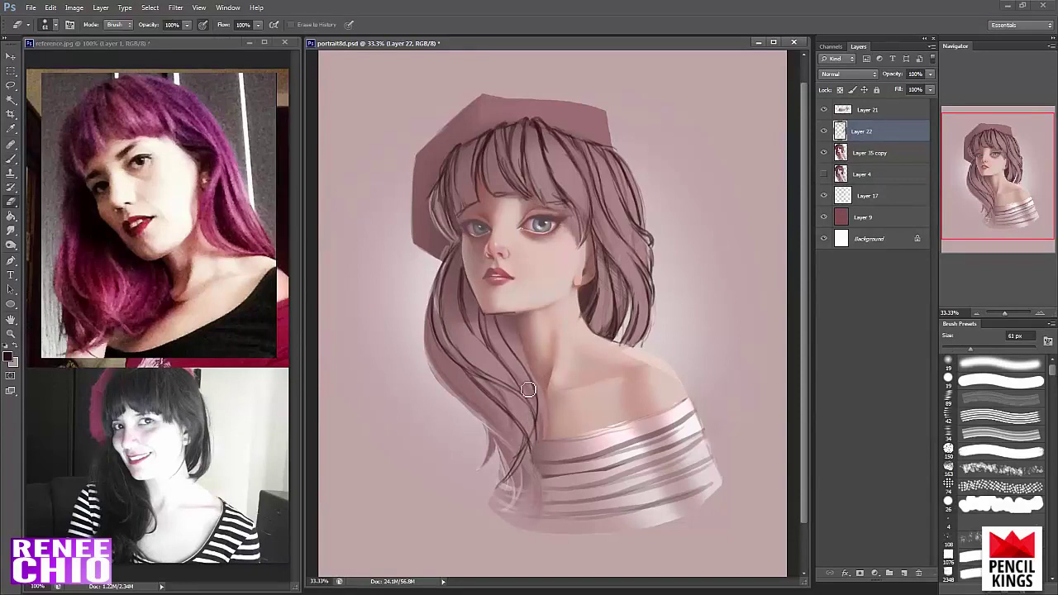
{"action": "key", "text": "b"}
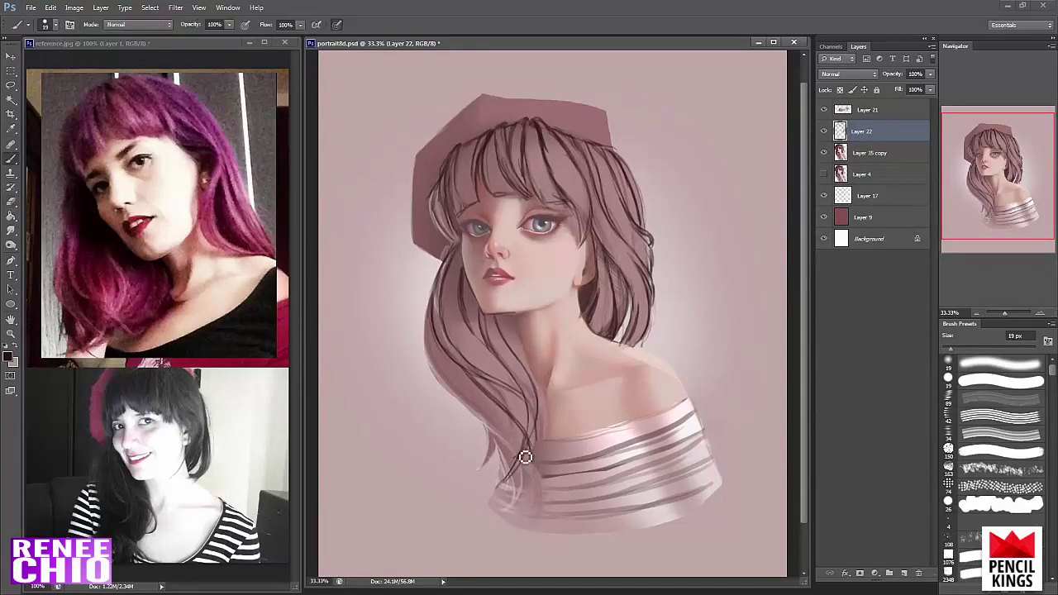
Erase the strand at the lock's tip and redraw it as narrower strands crossing at the neckline
{"action": "key", "text": "e"}
{"action": "left_click_drag", "start_coordinate": [521, 460], "coordinate": [501, 488]}
{"action": "key", "text": "b"}
{"action": "left_click_drag", "start_coordinate": [530, 451], "coordinate": [527, 499]}
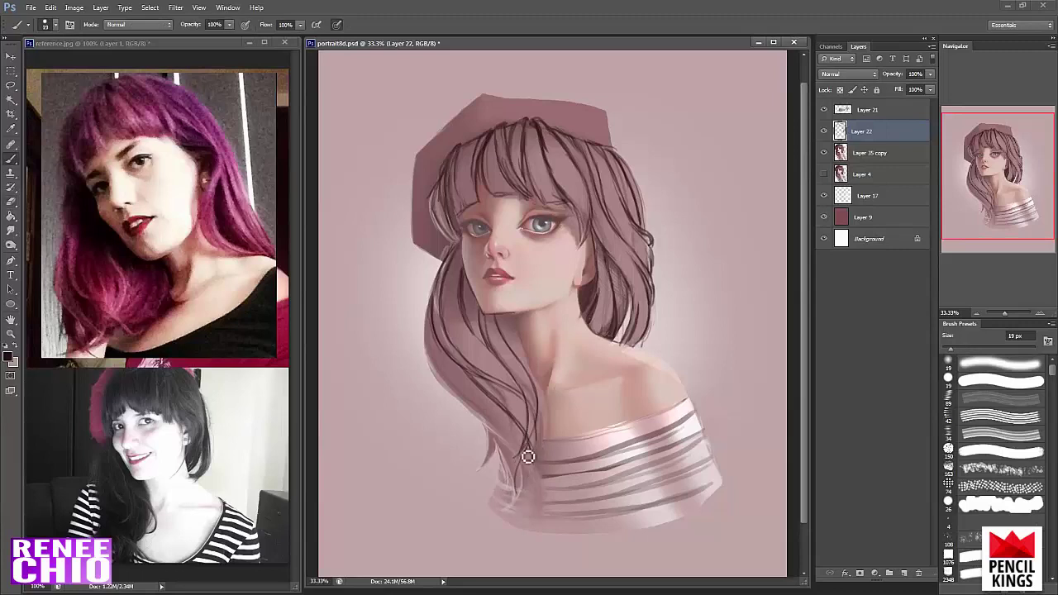
{"action": "left_click_drag", "start_coordinate": [527, 457], "coordinate": [519, 497]}
{"action": "key", "text": "e"}
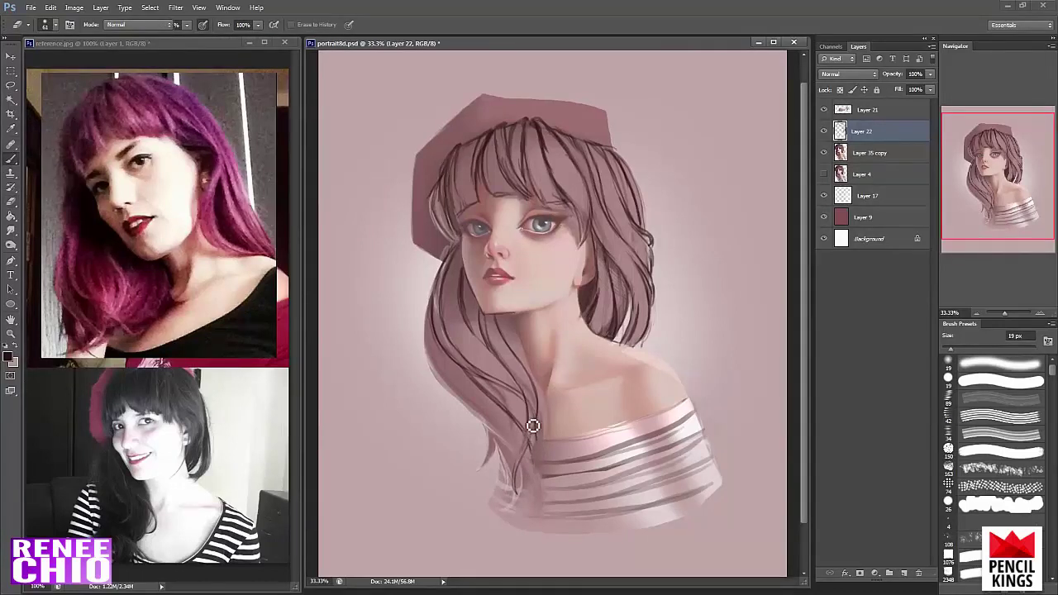
{"action": "key", "text": "b"}
{"action": "left_click_drag", "start_coordinate": [540, 426], "coordinate": [512, 466]}
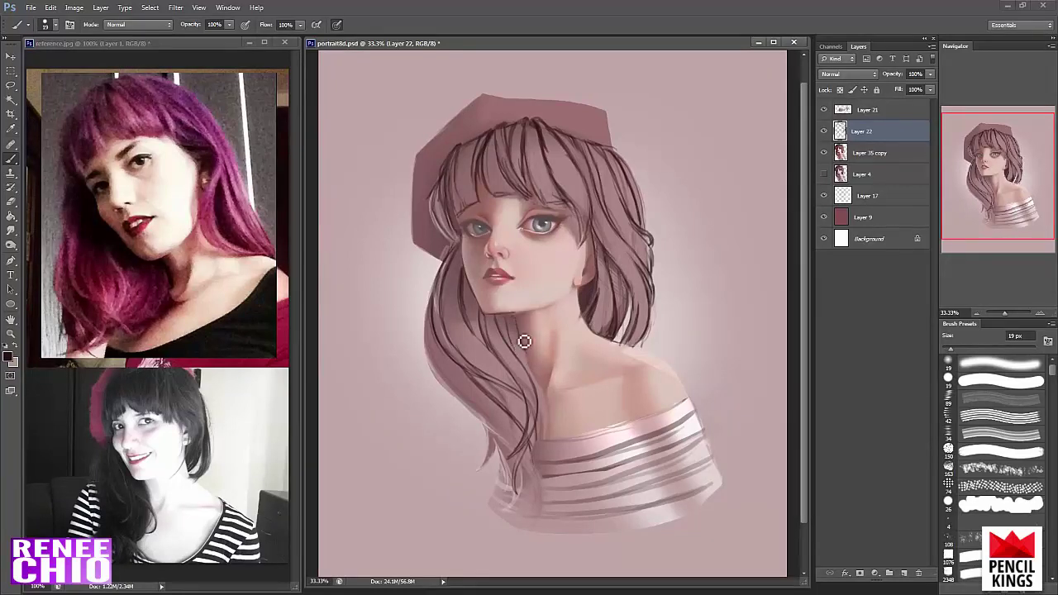
Draw the lock's edge along the neck down to the neckline and refine the line with the eraser
{"action": "left_click_drag", "start_coordinate": [524, 341], "coordinate": [543, 424]}
{"action": "key", "text": "e"}
{"action": "key", "text": "b"}
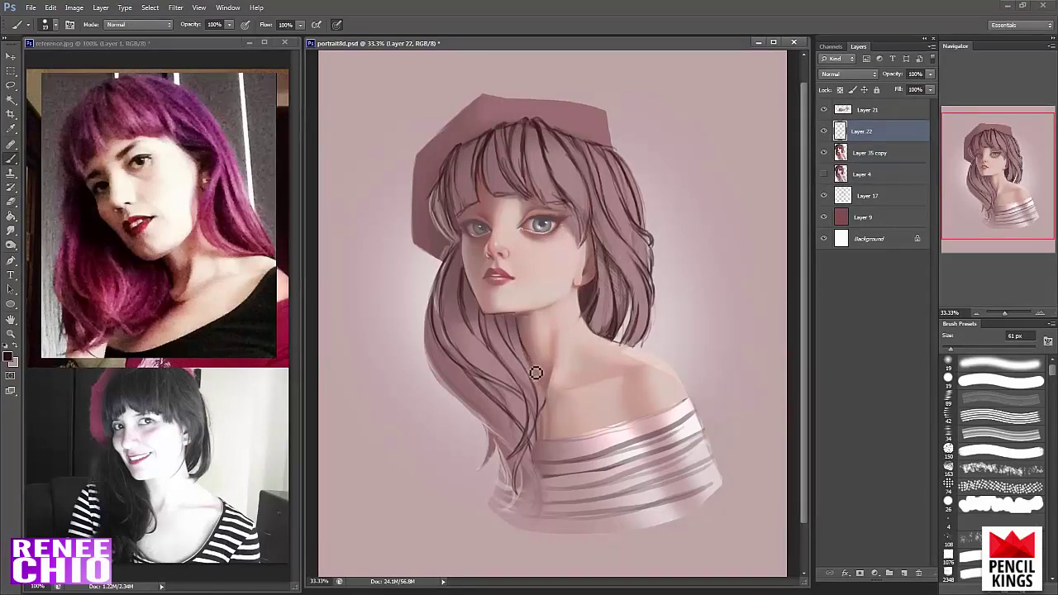
{"action": "key", "text": "bracketleft"}
{"action": "key", "text": "bracketleft"}
{"action": "key", "text": "bracketleft"}
{"action": "key", "text": "bracketleft"}
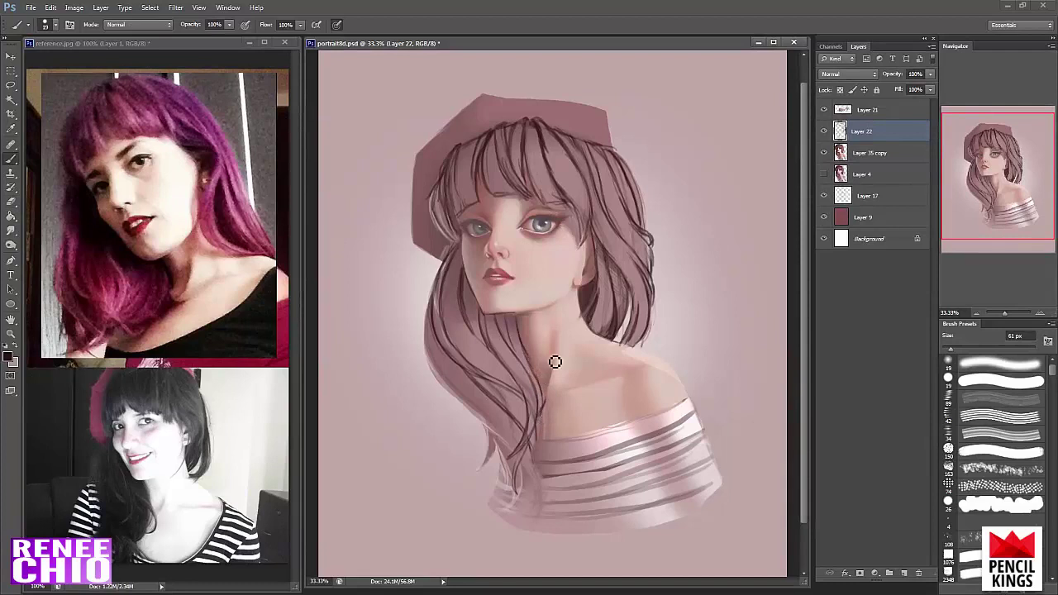
{"action": "key", "text": "e"}
{"action": "key", "text": "b"}
{"action": "key", "text": "e"}
{"action": "key", "text": "b"}
{"action": "key", "text": "b"}
{"action": "key", "text": "e"}
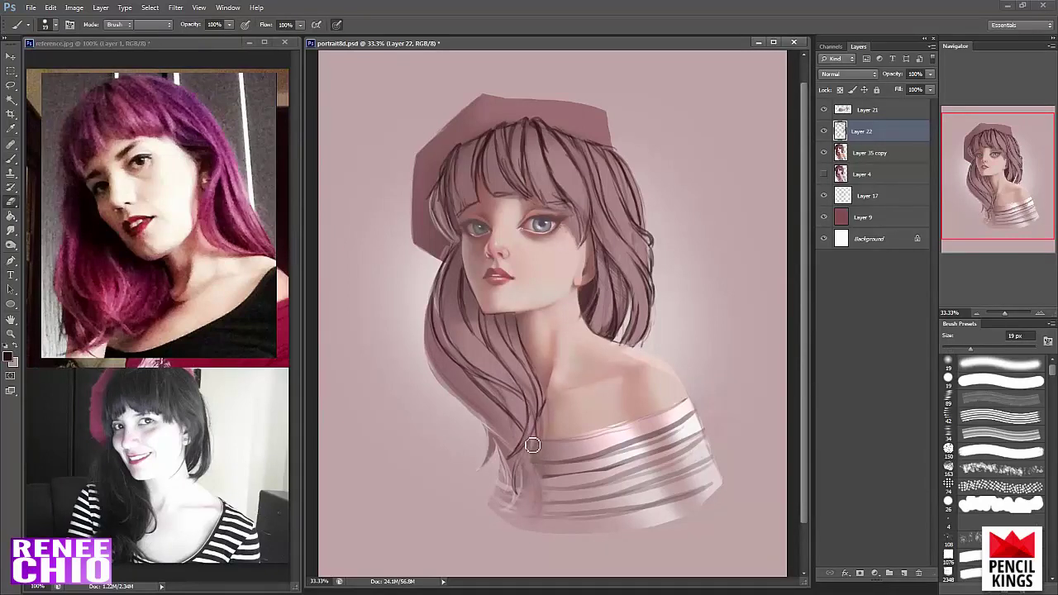
Paint several tapering strands over the striped shirt to form the pointed end of the long lock
{"action": "key", "text": "b"}
{"action": "mouse_move", "coordinate": [535, 444]}
{"action": "left_mouse_down"}
{"action": "mouse_move", "coordinate": [531, 476]}
{"action": "mouse_move", "coordinate": [534, 448]}
{"action": "mouse_move", "coordinate": [528, 482]}
{"action": "mouse_move", "coordinate": [533, 455]}
{"action": "mouse_move", "coordinate": [502, 506]}
{"action": "mouse_move", "coordinate": [531, 488]}
{"action": "mouse_move", "coordinate": [506, 502]}
{"action": "left_mouse_up"}
{"action": "key", "text": "e"}
{"action": "key", "text": "b"}
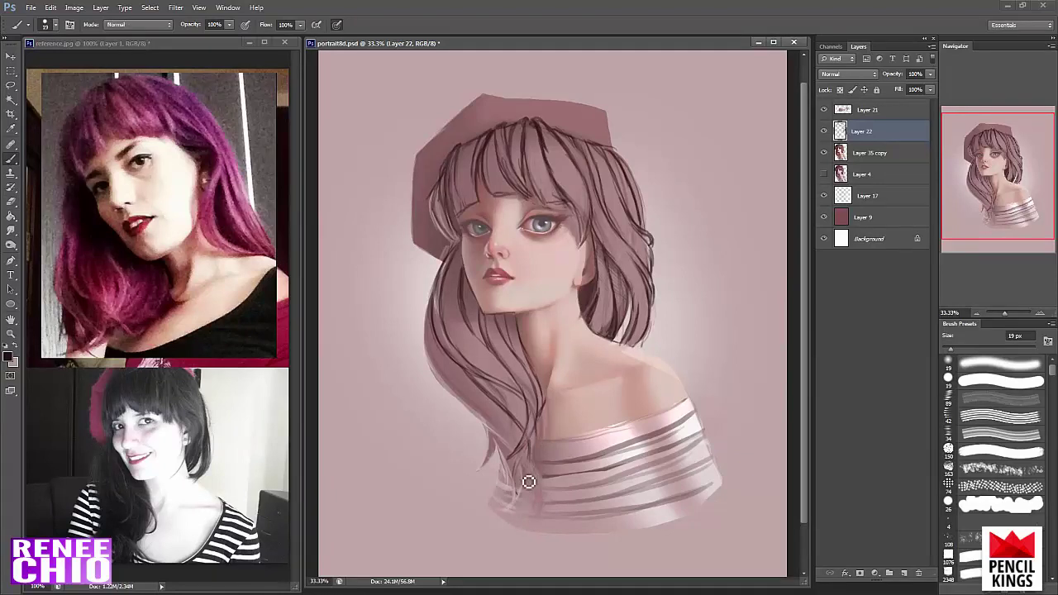
{"action": "left_click_drag", "start_coordinate": [533, 459], "coordinate": [522, 494]}
{"action": "left_click_drag", "start_coordinate": [541, 439], "coordinate": [525, 494]}
{"action": "mouse_move", "coordinate": [538, 459]}
{"action": "left_mouse_down"}
{"action": "mouse_move", "coordinate": [518, 505]}
{"action": "mouse_move", "coordinate": [541, 444]}
{"action": "left_mouse_up"}
Move Layer 22 above Layer 21 and erase stray strand lines around the neckline
{"action": "left_click_drag", "start_coordinate": [845, 135], "coordinate": [842, 104]}
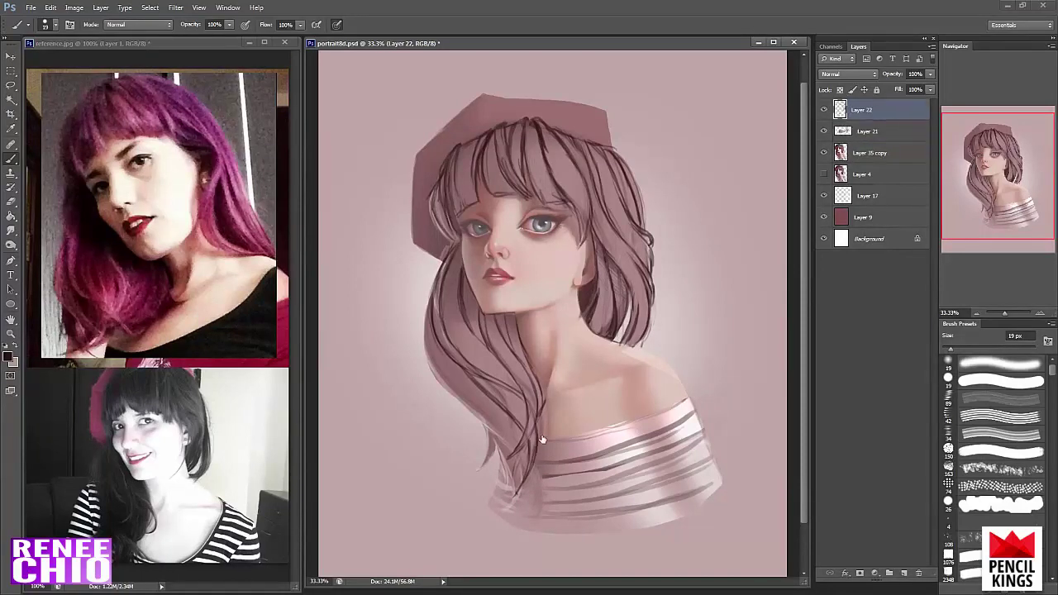
{"action": "key", "text": "e"}
{"action": "left_click_drag", "start_coordinate": [525, 457], "coordinate": [523, 466]}
{"action": "key", "text": "b"}
{"action": "key", "text": "e"}
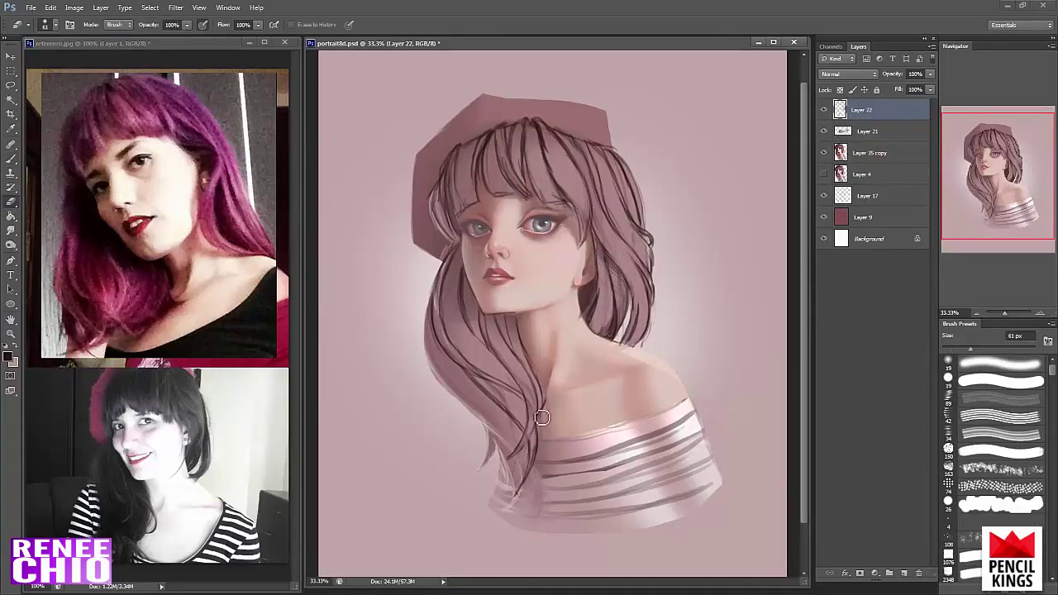
{"action": "key", "text": "b"}
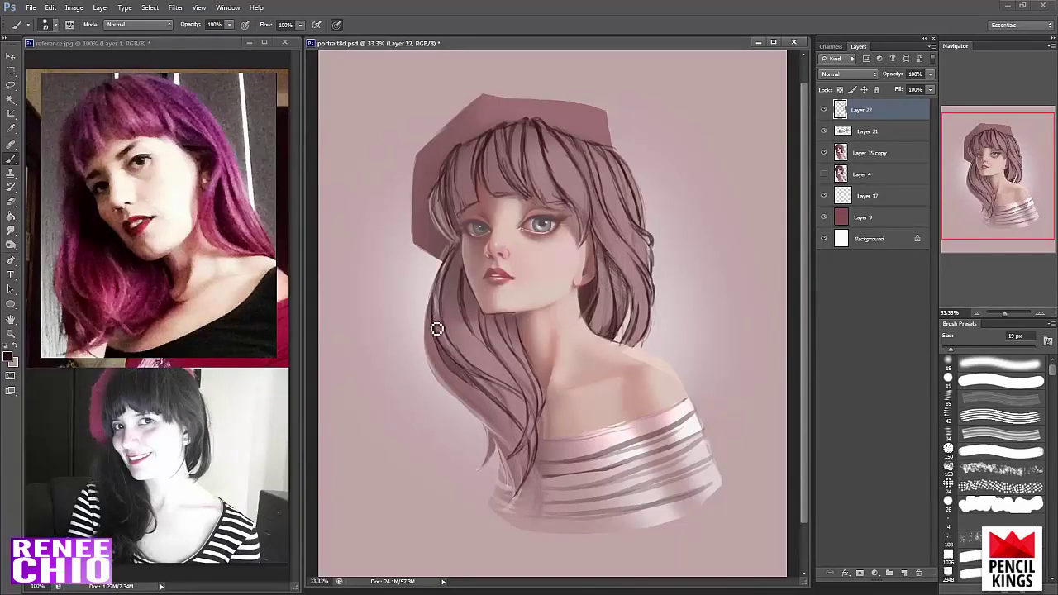
Outline the lower outer edge of the long lock with dark strands flowing toward the shirt, undoing unwanted strokes
{"action": "left_click_drag", "start_coordinate": [439, 362], "coordinate": [459, 393]}
{"action": "left_click_drag", "start_coordinate": [468, 396], "coordinate": [521, 453]}
{"action": "key", "text": "ctrl+alt+z"}
{"action": "key", "text": "ctrl+alt+z"}
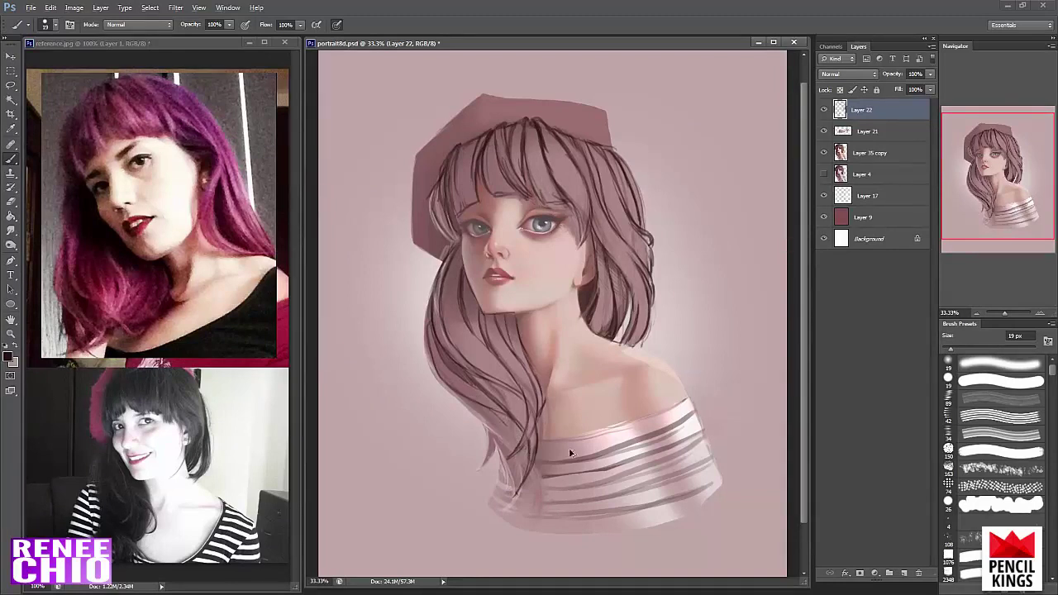
{"action": "mouse_move", "coordinate": [505, 422]}
{"action": "left_mouse_down"}
{"action": "mouse_move", "coordinate": [525, 453]}
{"action": "mouse_move", "coordinate": [519, 487]}
{"action": "mouse_move", "coordinate": [527, 455]}
{"action": "mouse_move", "coordinate": [531, 481]}
{"action": "left_mouse_up"}
Draw separate wispy strand ends at the bottom of the lock, over the shirt and along its outer side
{"action": "mouse_move", "coordinate": [456, 390]}
{"action": "left_mouse_down"}
{"action": "mouse_move", "coordinate": [517, 450]}
{"action": "mouse_move", "coordinate": [539, 514]}
{"action": "left_mouse_up"}
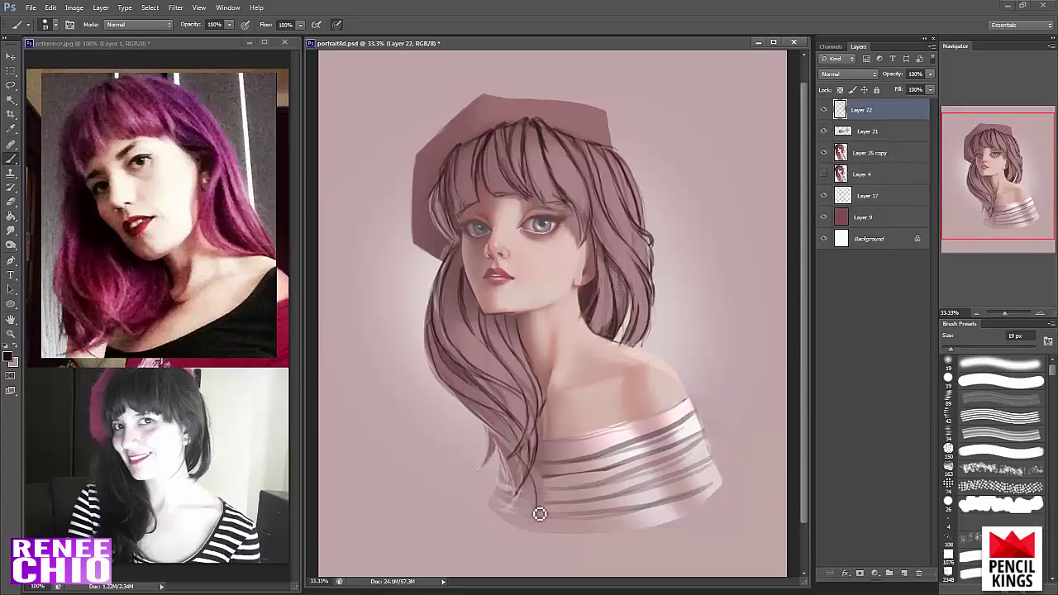
{"action": "key", "text": "ctrl+z"}
{"action": "left_click_drag", "start_coordinate": [540, 464], "coordinate": [535, 512]}
{"action": "left_click_drag", "start_coordinate": [492, 431], "coordinate": [490, 464]}
{"action": "key", "text": "ctrl+z"}
{"action": "mouse_move", "coordinate": [492, 428]}
{"action": "left_mouse_down"}
{"action": "mouse_move", "coordinate": [482, 467]}
{"action": "mouse_move", "coordinate": [511, 505]}
{"action": "left_mouse_up"}
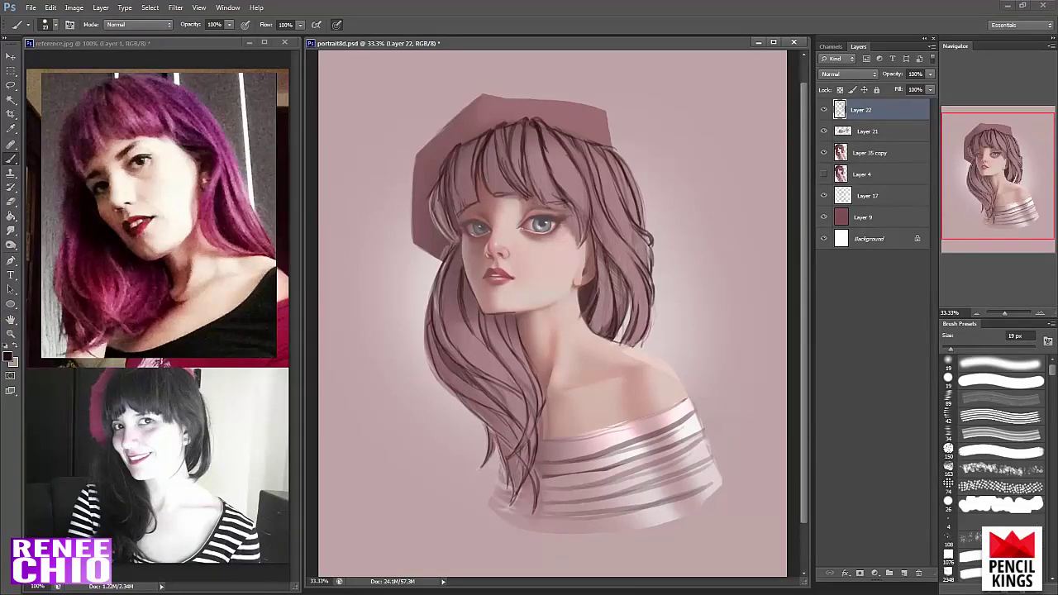
Erase overlapping lines where the strands cross at the neckline and redraw the crossing strand
{"action": "key", "text": "e"}
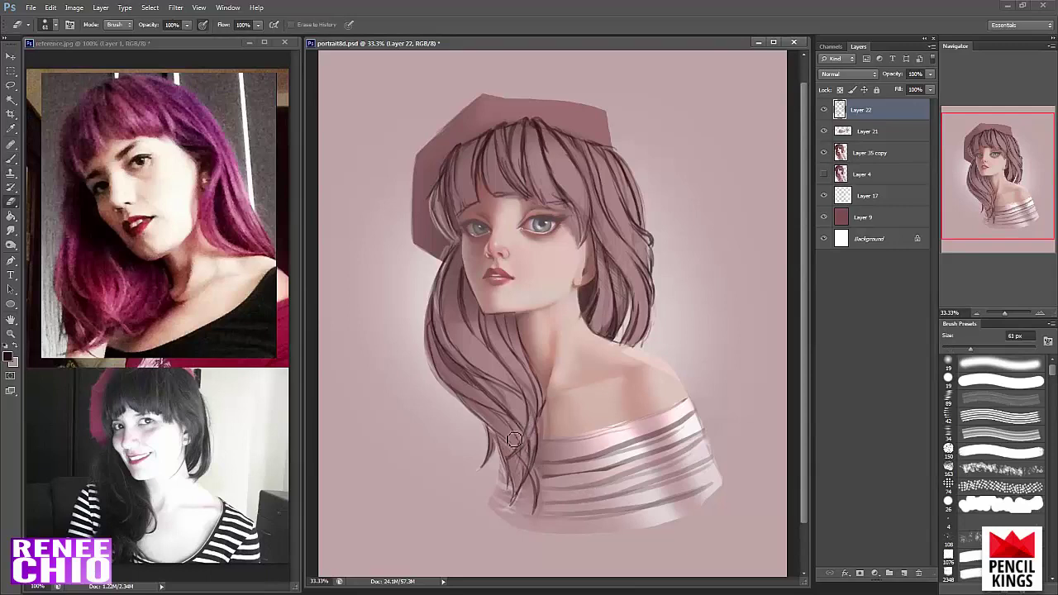
{"action": "mouse_move", "coordinate": [516, 440]}
{"action": "left_mouse_down"}
{"action": "mouse_move", "coordinate": [490, 413]}
{"action": "mouse_move", "coordinate": [531, 459]}
{"action": "left_mouse_up"}
{"action": "key", "text": "b"}
{"action": "key", "text": "e"}
{"action": "key", "text": "b"}
{"action": "left_click_drag", "start_coordinate": [499, 421], "coordinate": [530, 453]}
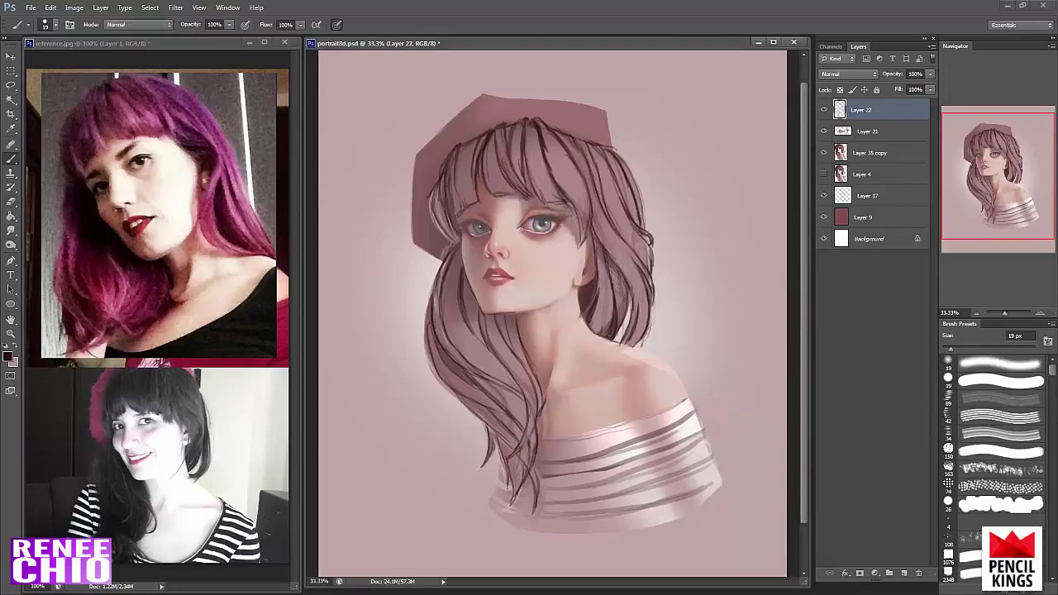
{"action": "key", "text": "e"}
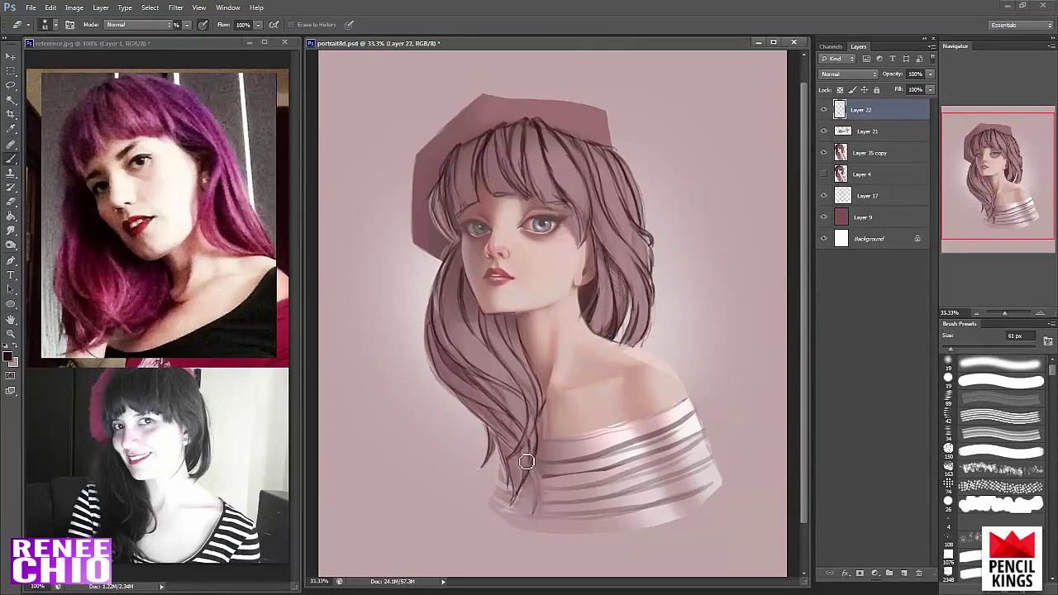
{"action": "key", "text": "b"}
Add short dark strands on the inner side of the lock's tip and trim them with the eraser
{"action": "left_click_drag", "start_coordinate": [531, 470], "coordinate": [542, 501]}
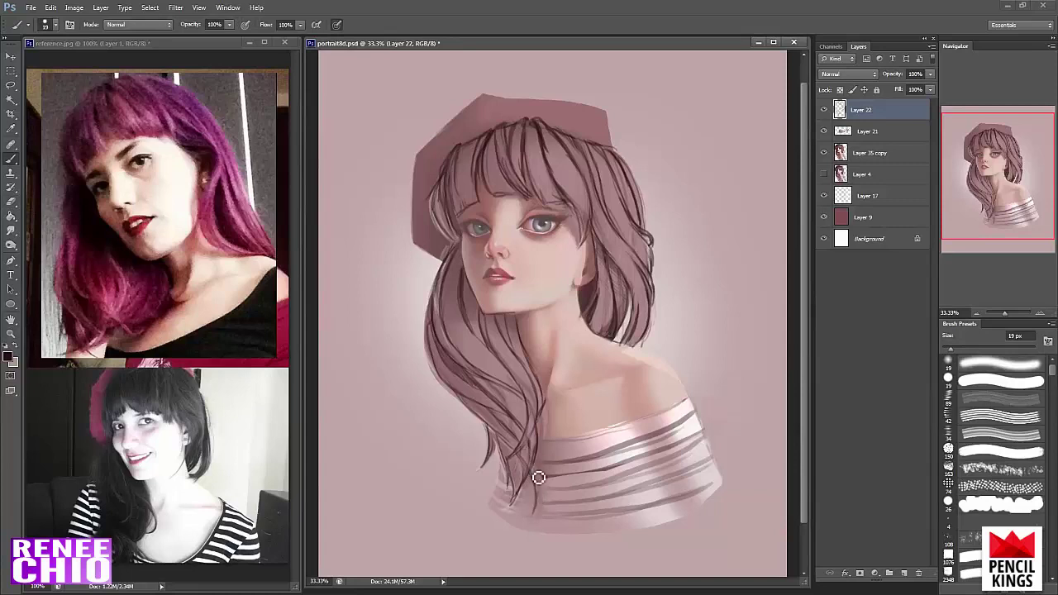
{"action": "left_click_drag", "start_coordinate": [536, 465], "coordinate": [541, 497]}
{"action": "left_click_drag", "start_coordinate": [539, 462], "coordinate": [533, 478]}
{"action": "left_click_drag", "start_coordinate": [543, 417], "coordinate": [543, 445]}
{"action": "key", "text": "ctrl+z"}
{"action": "left_click_drag", "start_coordinate": [539, 438], "coordinate": [534, 468]}
{"action": "key", "text": "e"}
{"action": "key", "text": "b"}
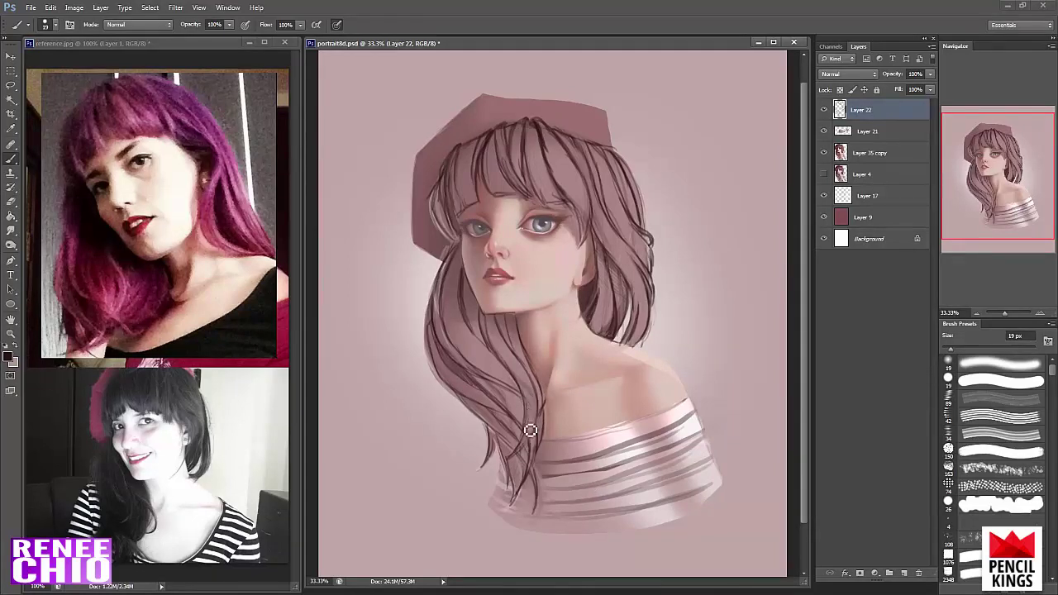
Draw dark strands through the lower part of the long lock near the neckline and erase excess line along its inner edge
{"action": "mouse_move", "coordinate": [532, 406]}
{"action": "left_mouse_down"}
{"action": "mouse_move", "coordinate": [518, 466]}
{"action": "mouse_move", "coordinate": [530, 443]}
{"action": "mouse_move", "coordinate": [510, 474]}
{"action": "left_mouse_up"}
{"action": "mouse_move", "coordinate": [538, 433]}
{"action": "left_mouse_down"}
{"action": "mouse_move", "coordinate": [514, 472]}
{"action": "mouse_move", "coordinate": [536, 445]}
{"action": "left_mouse_up"}
{"action": "key", "text": "e"}
{"action": "left_click_drag", "start_coordinate": [539, 395], "coordinate": [540, 420]}
{"action": "key", "text": "b"}
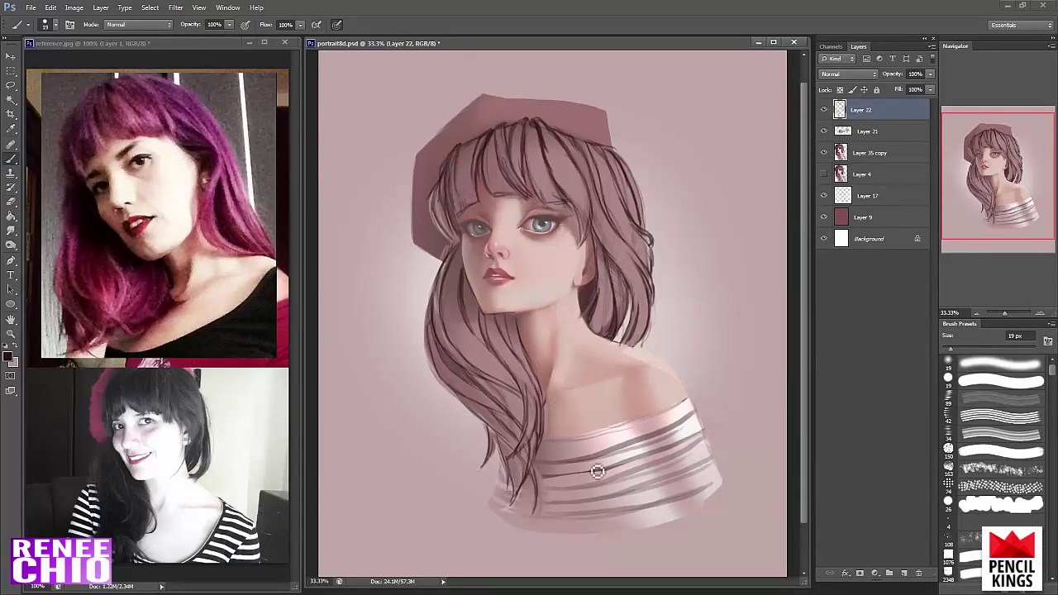
Trim and touch up the overlapping strand lines where the long lock narrows above the shirt
{"action": "key", "text": "e"}
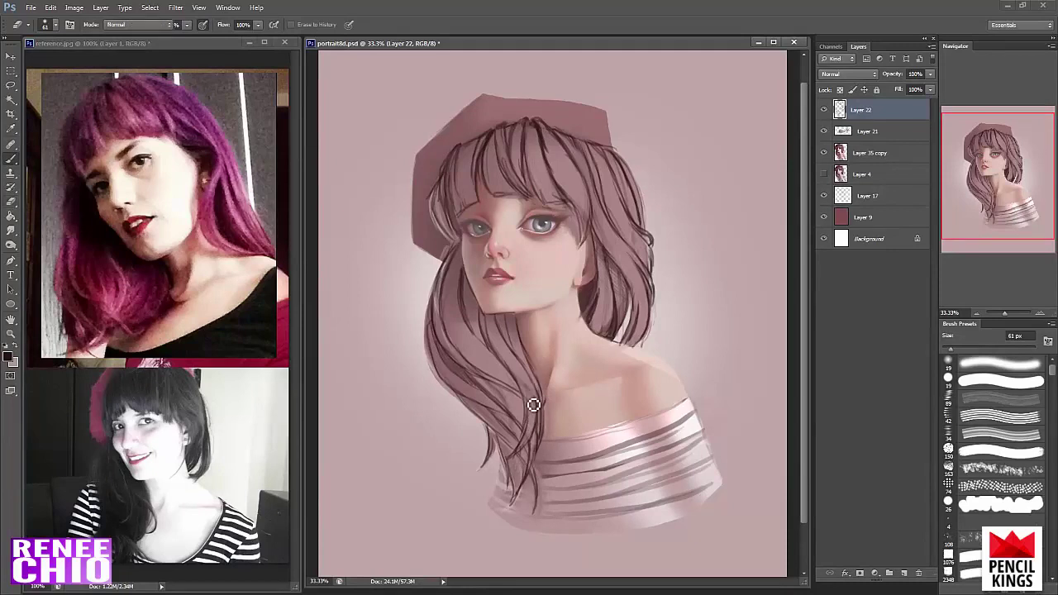
{"action": "key", "text": "b"}
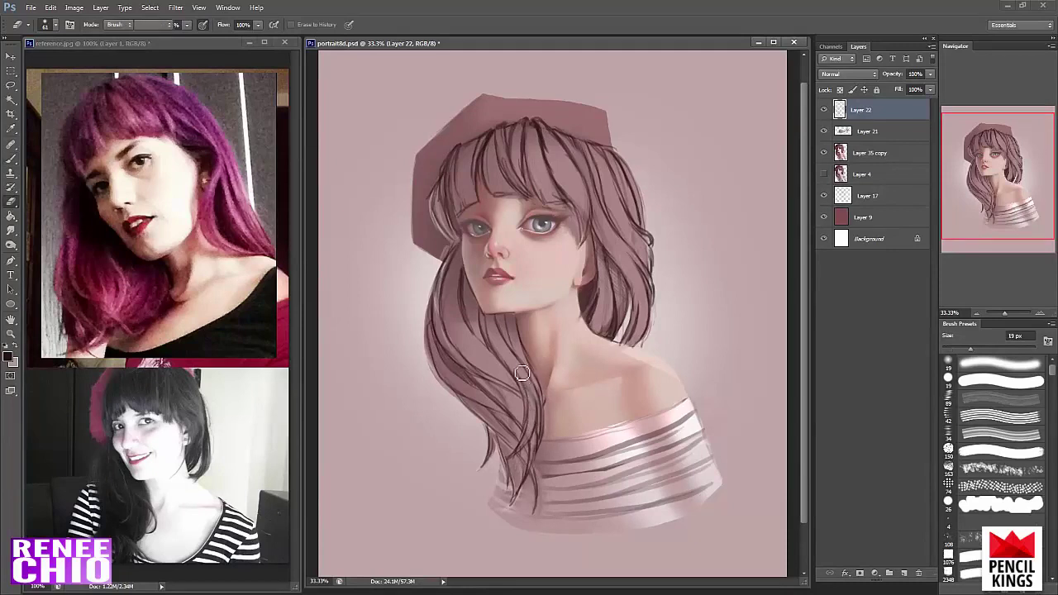
{"action": "key", "text": "b"}
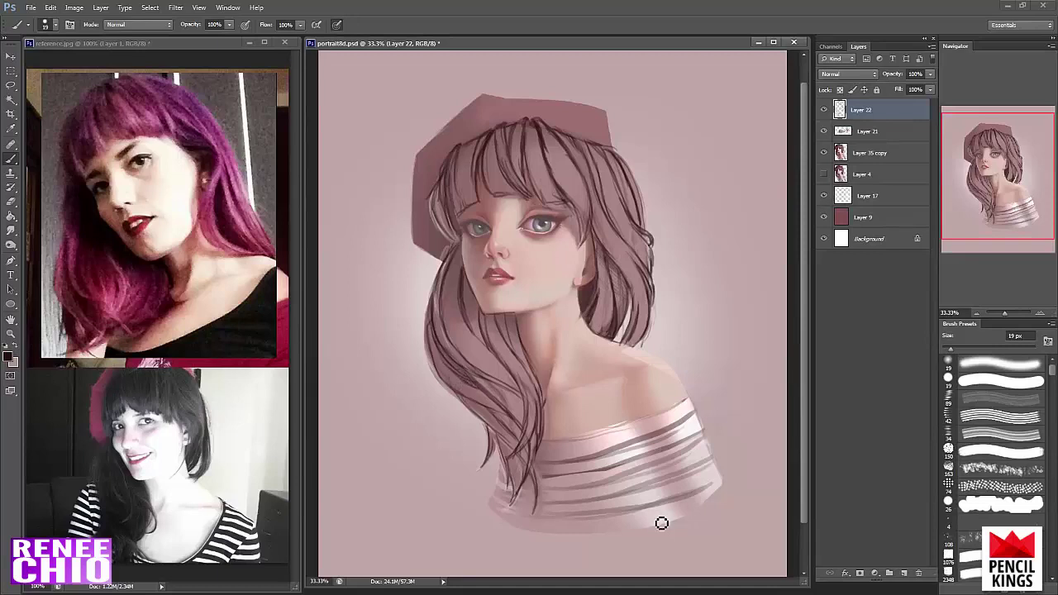
{"action": "key", "text": "e"}
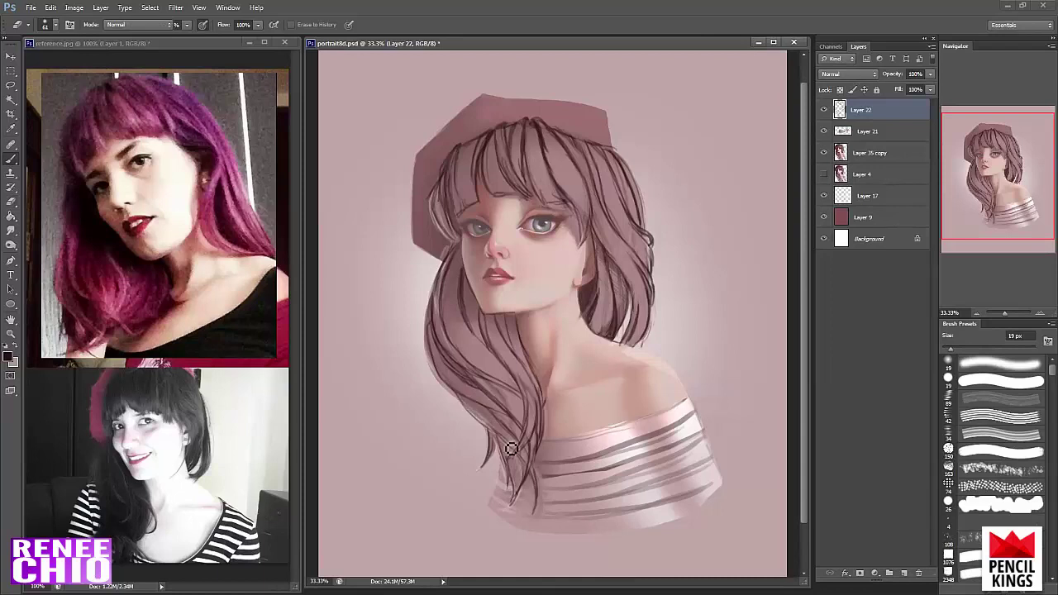
{"action": "key", "text": "b"}
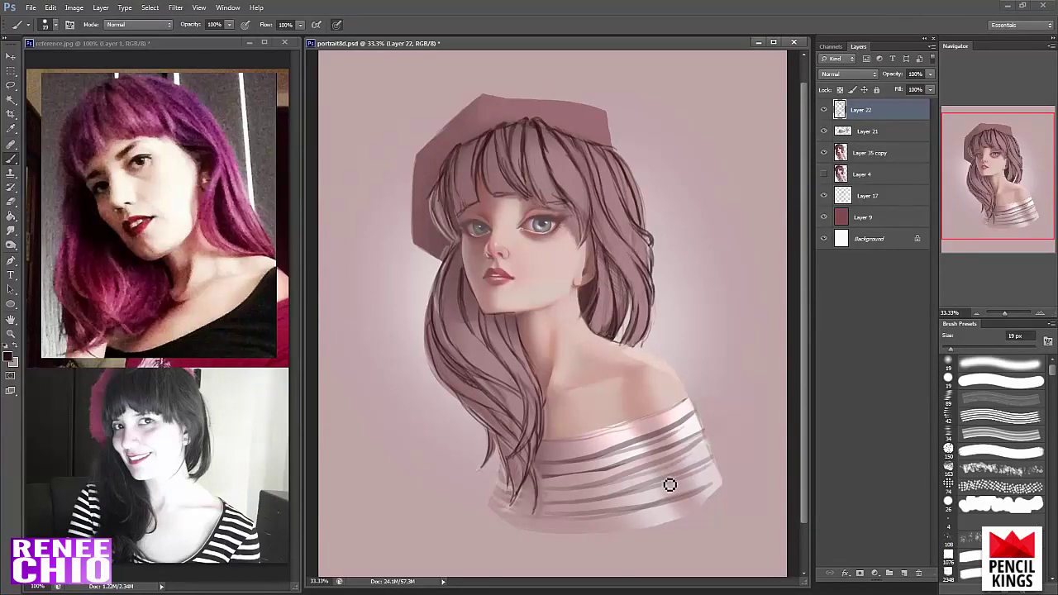
Add dark strands running across the lower lock toward the shirt's neckline, undoing one unwanted stroke
{"action": "key", "text": "z"}
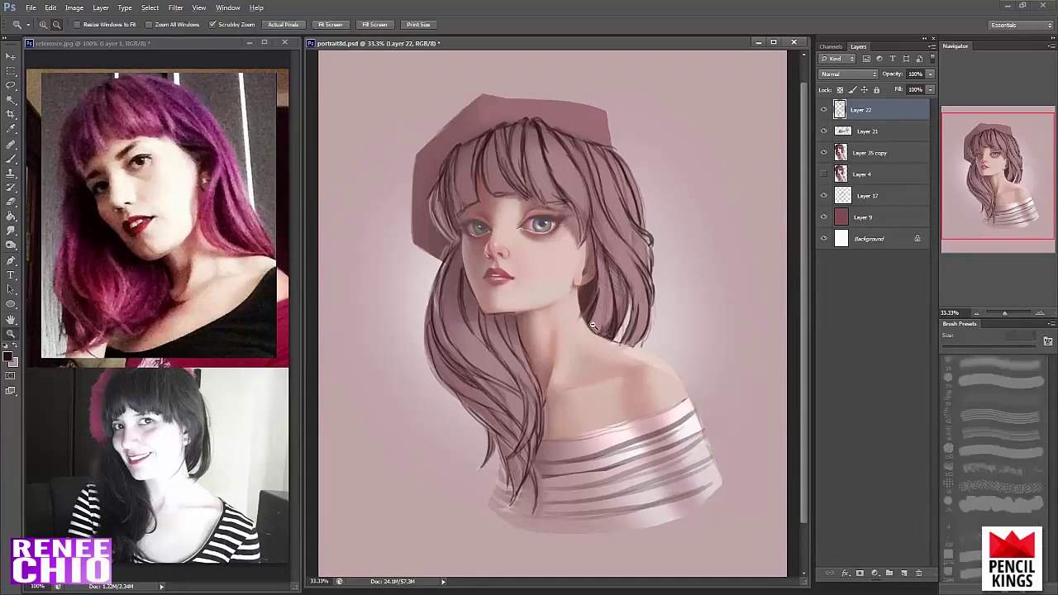
{"action": "key", "text": "alt"}
{"action": "key", "text": "b"}
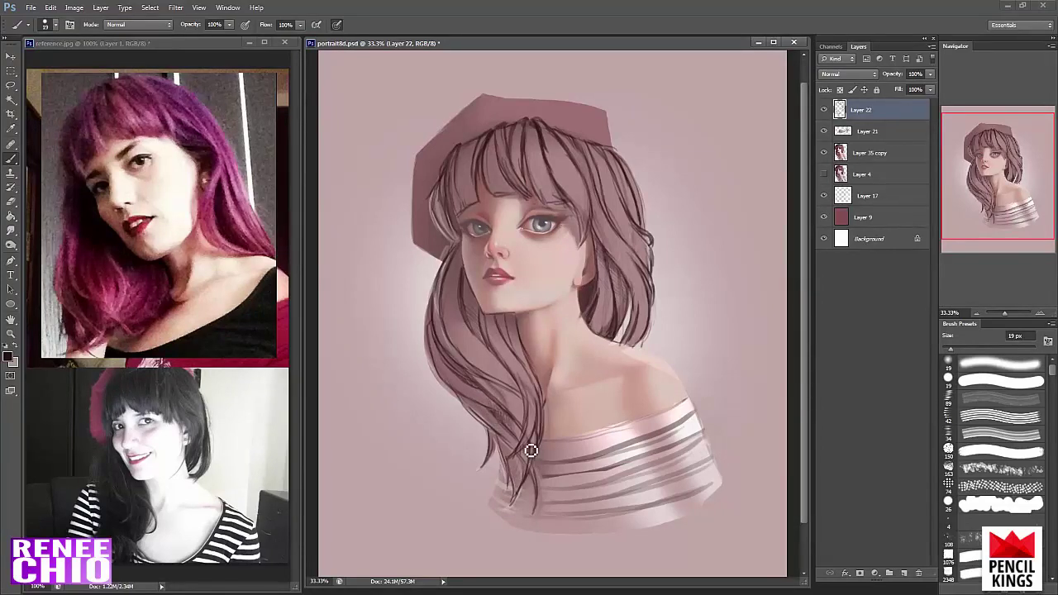
{"action": "left_click_drag", "start_coordinate": [531, 451], "coordinate": [525, 445]}
{"action": "key", "text": "ctrl+z"}
{"action": "left_click_drag", "start_coordinate": [524, 400], "coordinate": [530, 417]}
{"action": "mouse_move", "coordinate": [499, 391]}
{"action": "left_mouse_down"}
{"action": "mouse_move", "coordinate": [538, 442]}
{"action": "mouse_move", "coordinate": [527, 482]}
{"action": "mouse_move", "coordinate": [538, 444]}
{"action": "mouse_move", "coordinate": [526, 461]}
{"action": "mouse_move", "coordinate": [539, 446]}
{"action": "mouse_move", "coordinate": [535, 480]}
{"action": "mouse_move", "coordinate": [545, 458]}
{"action": "left_mouse_up"}
Erase stray lines around the strand tips that hang over the striped shirt
{"action": "key", "text": "e"}
{"action": "key", "text": "b"}
{"action": "key", "text": "e"}
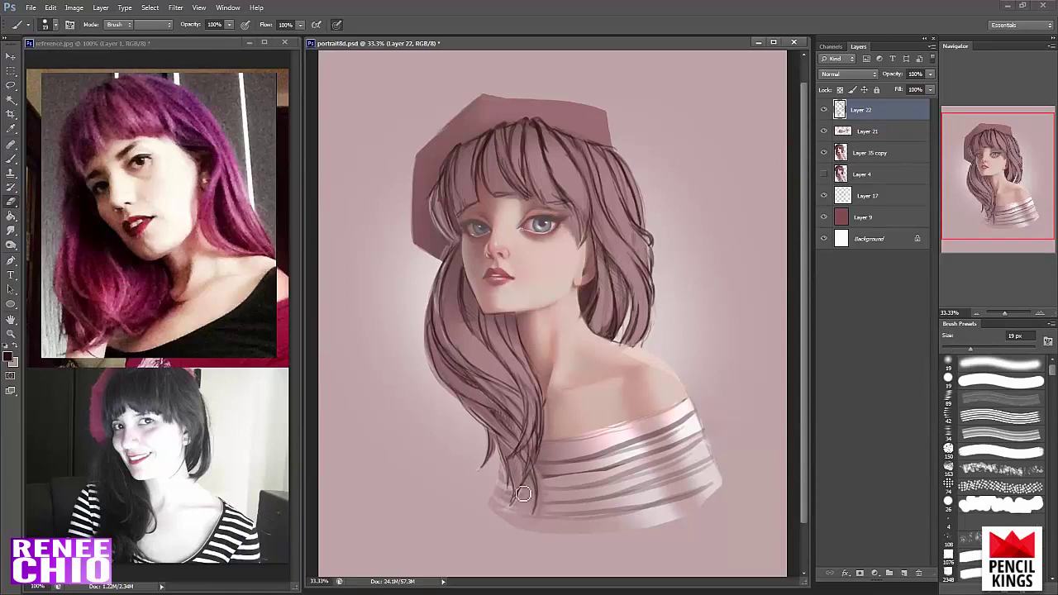
{"action": "left_click_drag", "start_coordinate": [513, 504], "coordinate": [532, 486]}
{"action": "key", "text": "b"}
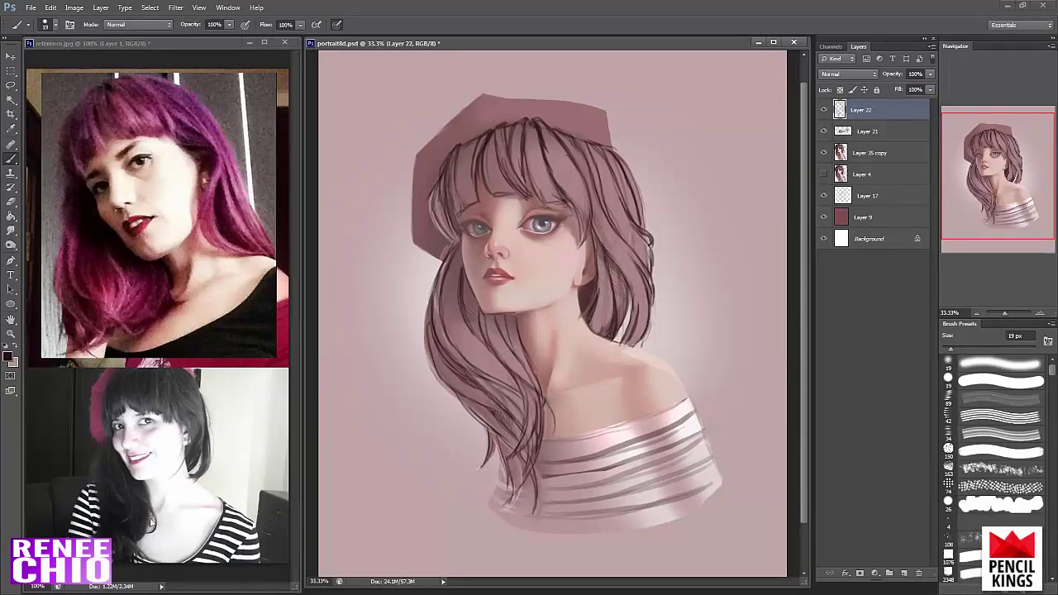
Add a curved loose strand on the lock's inner side at the neckline and clean up the lines above it
{"action": "key", "text": "e"}
{"action": "key", "text": "b"}
{"action": "left_click_drag", "start_coordinate": [539, 402], "coordinate": [552, 441]}
{"action": "key", "text": "e"}
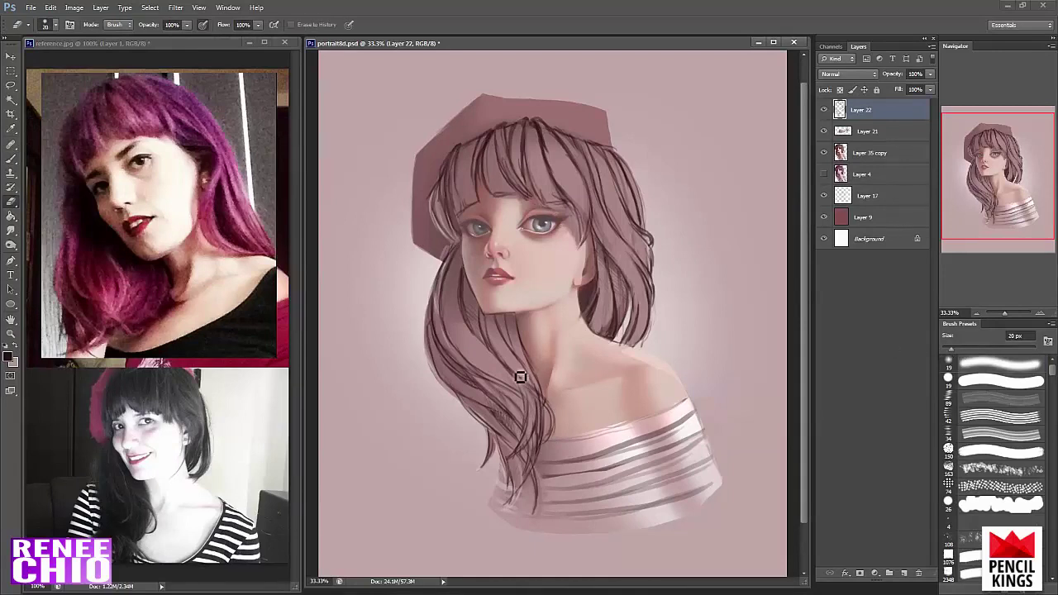
{"action": "key", "text": "b"}
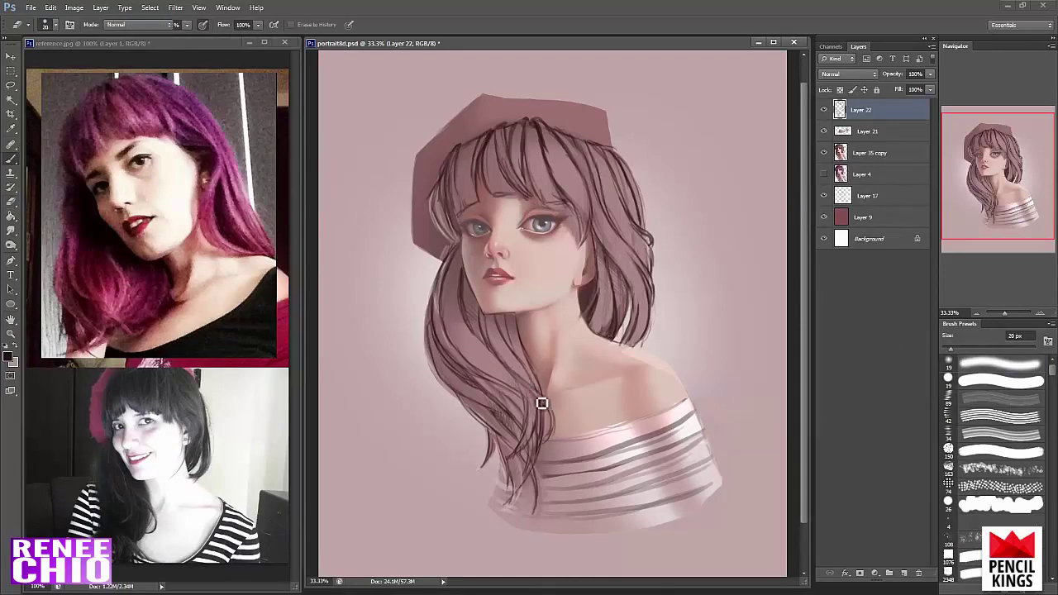
Try extra strands through the middle of the lock below the chin and undo them
{"action": "left_click_drag", "start_coordinate": [526, 391], "coordinate": [546, 410]}
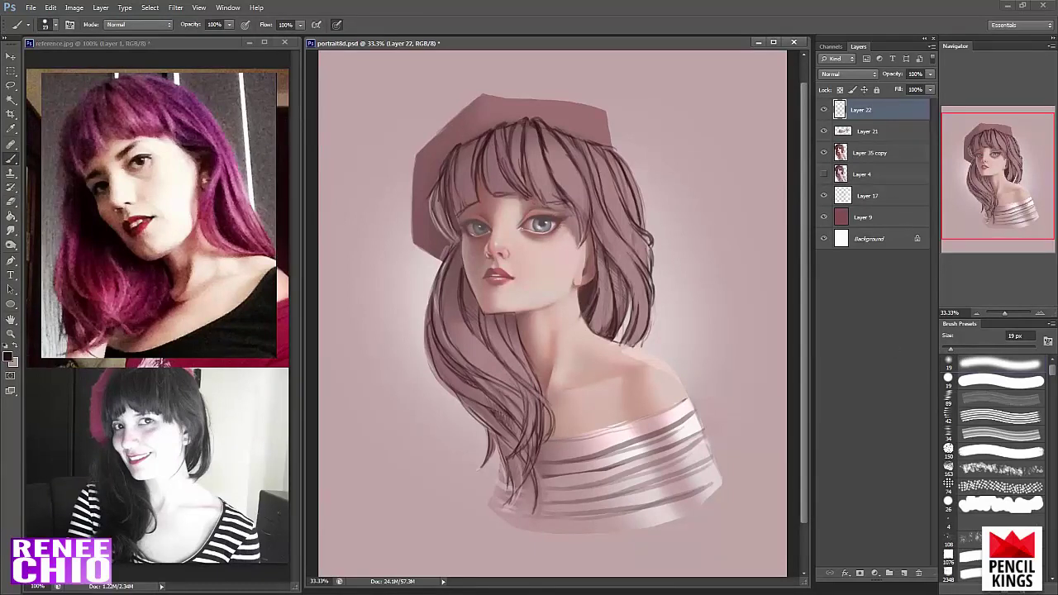
{"action": "key", "text": "ctrl+z"}
{"action": "left_click_drag", "start_coordinate": [490, 347], "coordinate": [512, 375]}
{"action": "key", "text": "ctrl+z"}
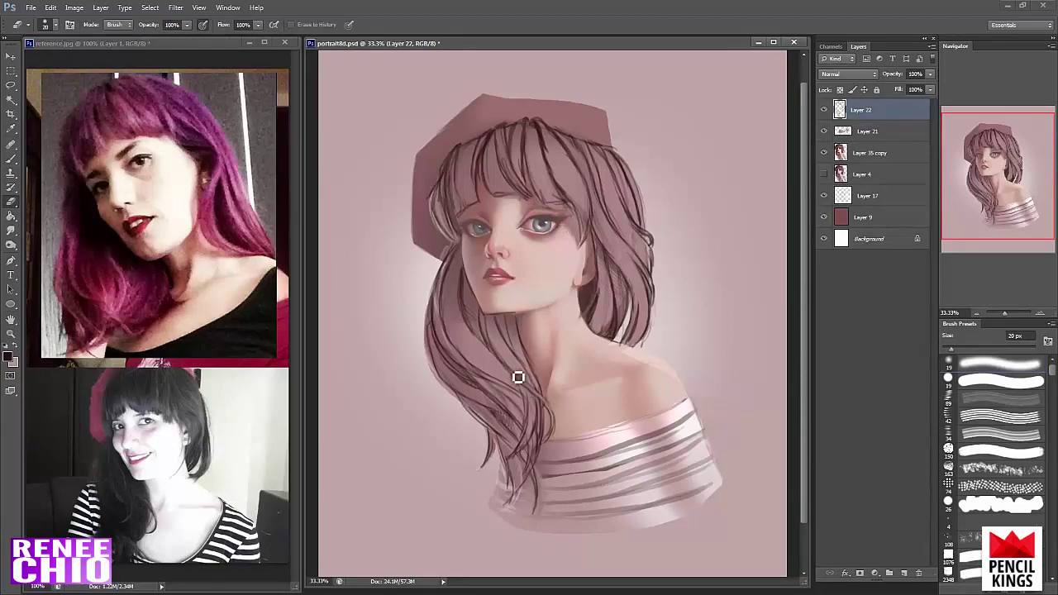
Draw a dark strand along the long lock's outer edge and trim the lines beside the cheek
{"action": "key", "text": "b"}
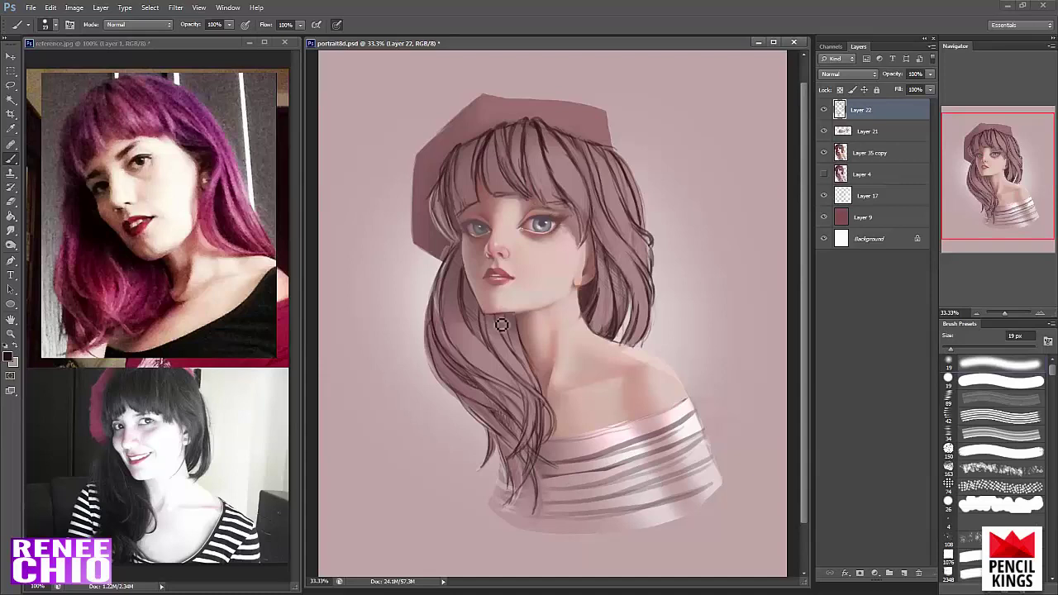
{"action": "mouse_move", "coordinate": [423, 307]}
{"action": "left_mouse_down"}
{"action": "mouse_move", "coordinate": [439, 284]}
{"action": "mouse_move", "coordinate": [440, 337]}
{"action": "mouse_move", "coordinate": [457, 251]}
{"action": "mouse_move", "coordinate": [430, 313]}
{"action": "mouse_move", "coordinate": [435, 359]}
{"action": "left_mouse_up"}
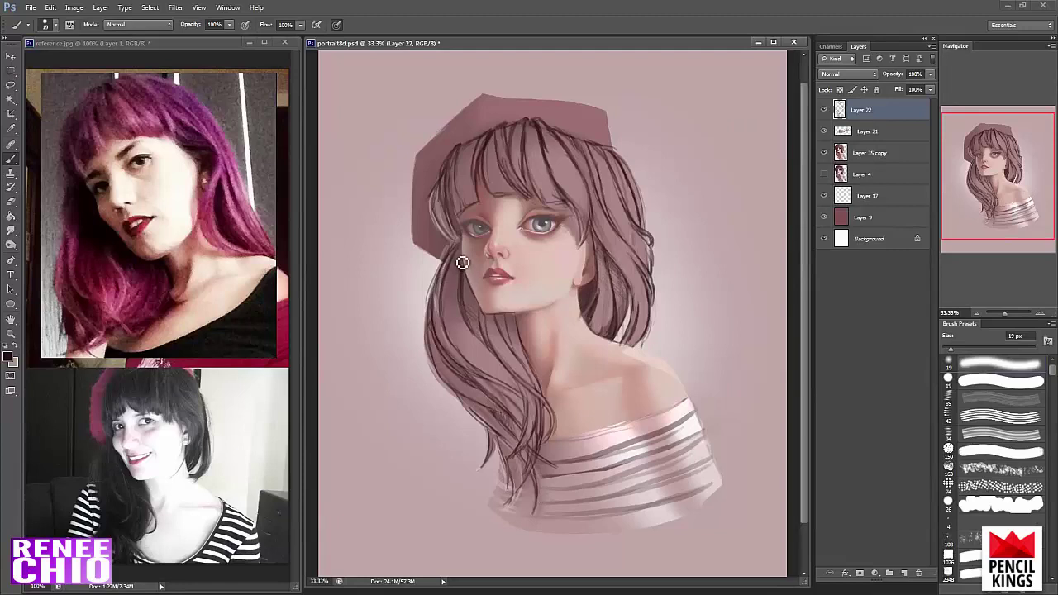
{"action": "key", "text": "e"}
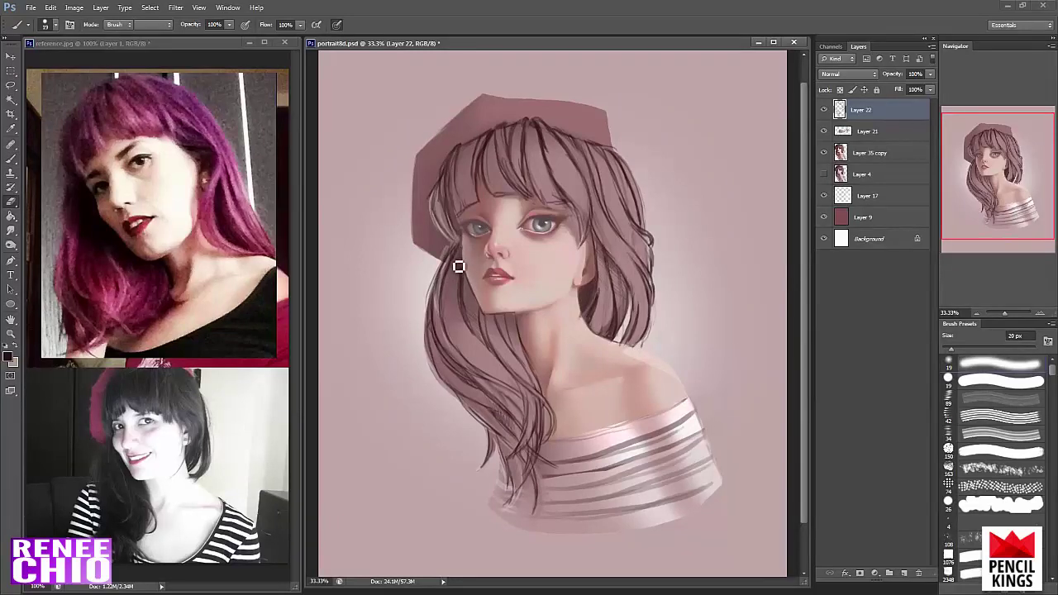
{"action": "key", "text": "b"}
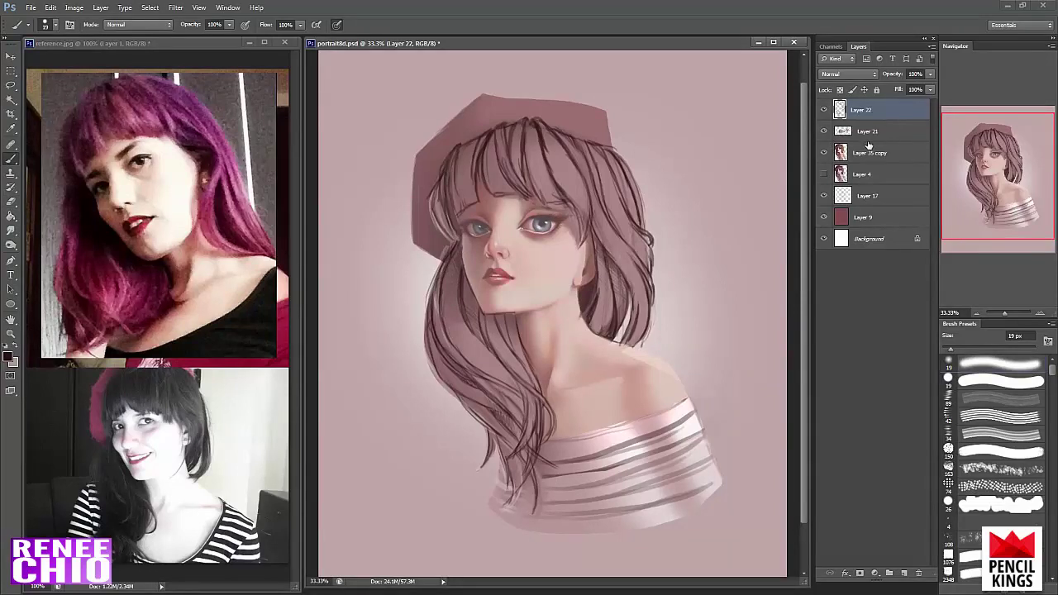
Hide the strand line layer, Layer 22, and set the opacity of Layer 35 copy to 100%
{"action": "left_click", "coordinate": [824, 110]}
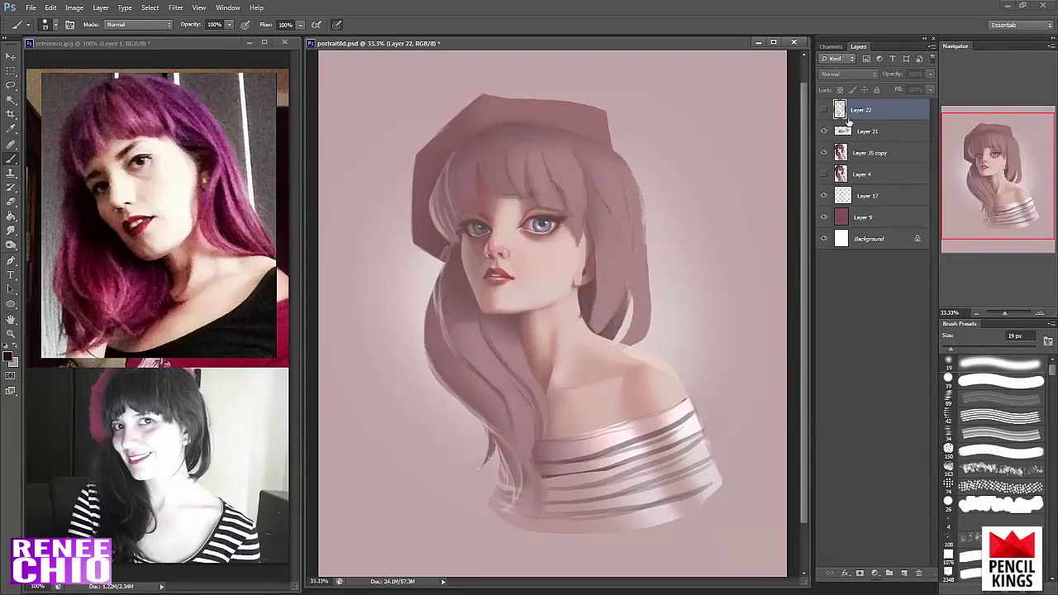
{"action": "left_click", "coordinate": [868, 153]}
{"action": "left_click", "coordinate": [892, 74]}
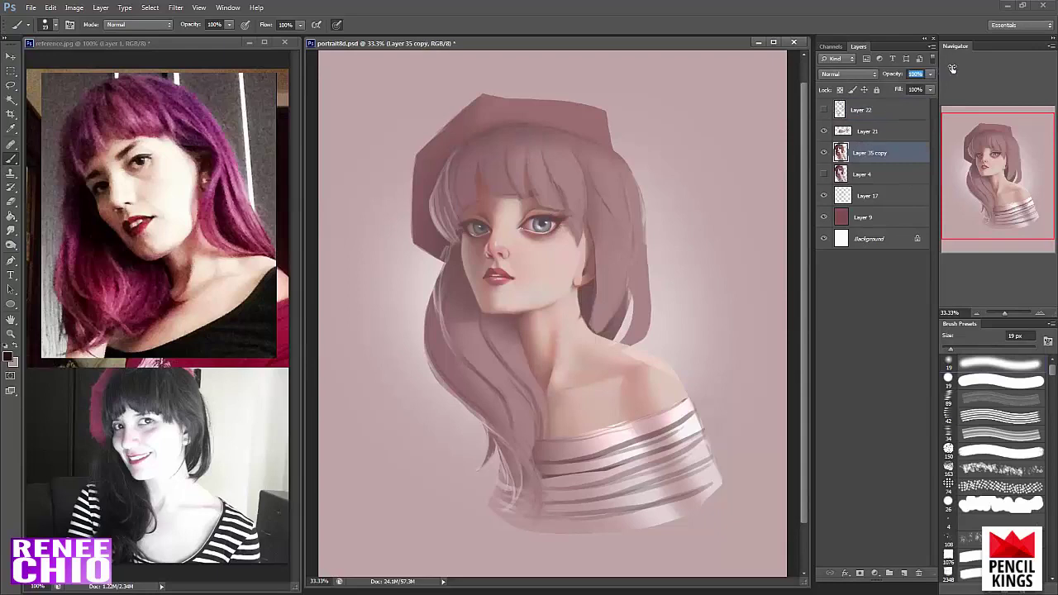
{"action": "left_click_drag", "start_coordinate": [952, 69], "coordinate": [947, 72]}
{"action": "key", "text": "z"}
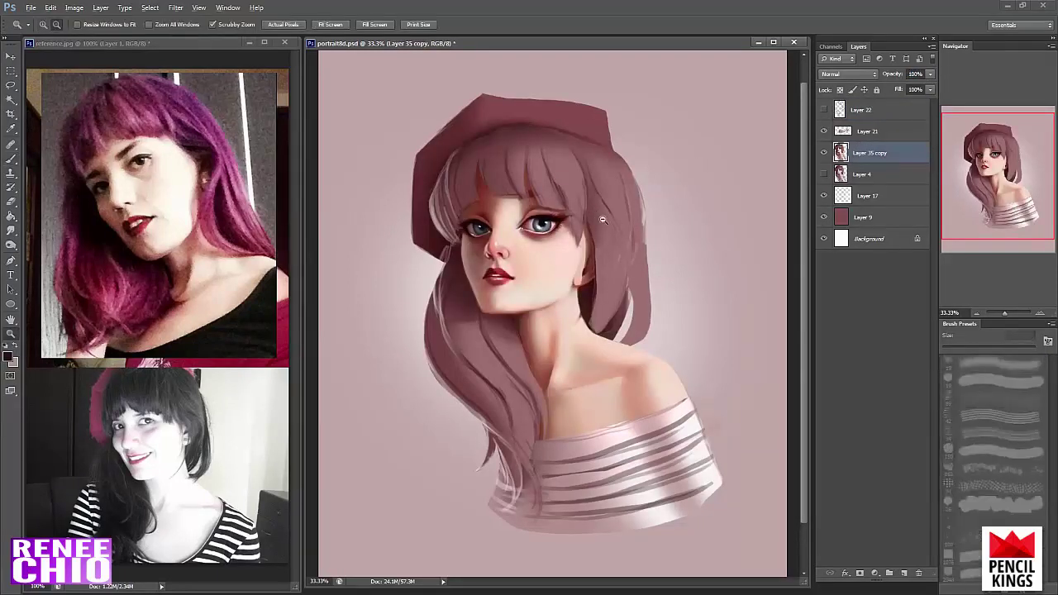
{"action": "left_click", "coordinate": [625, 223], "text": "alt"}
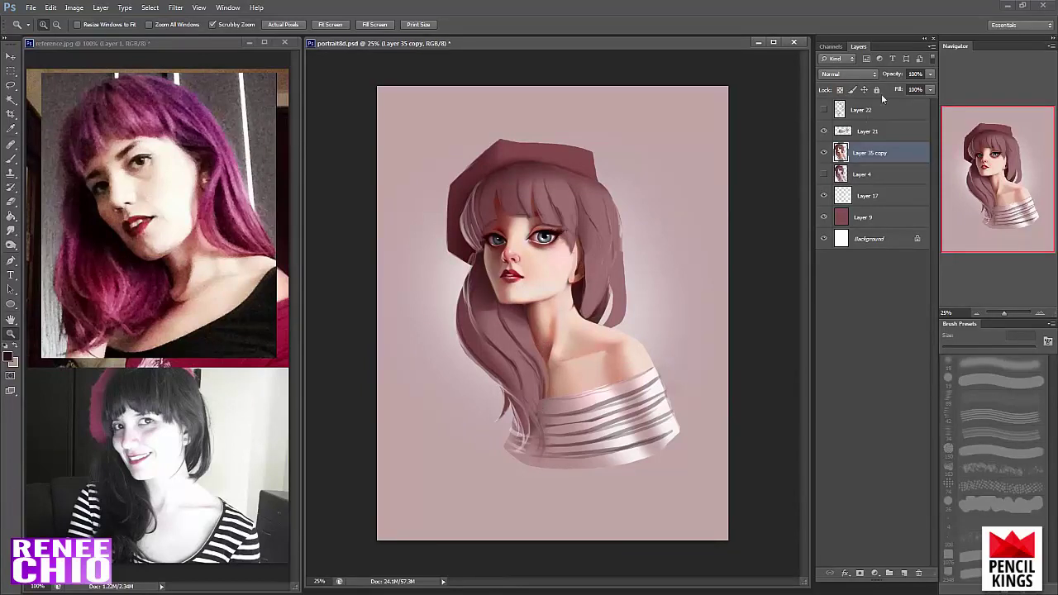
Create a new layer above Layer 35 copy with the Color blend mode and activate the Lasso tool
{"action": "left_click", "coordinate": [903, 573]}
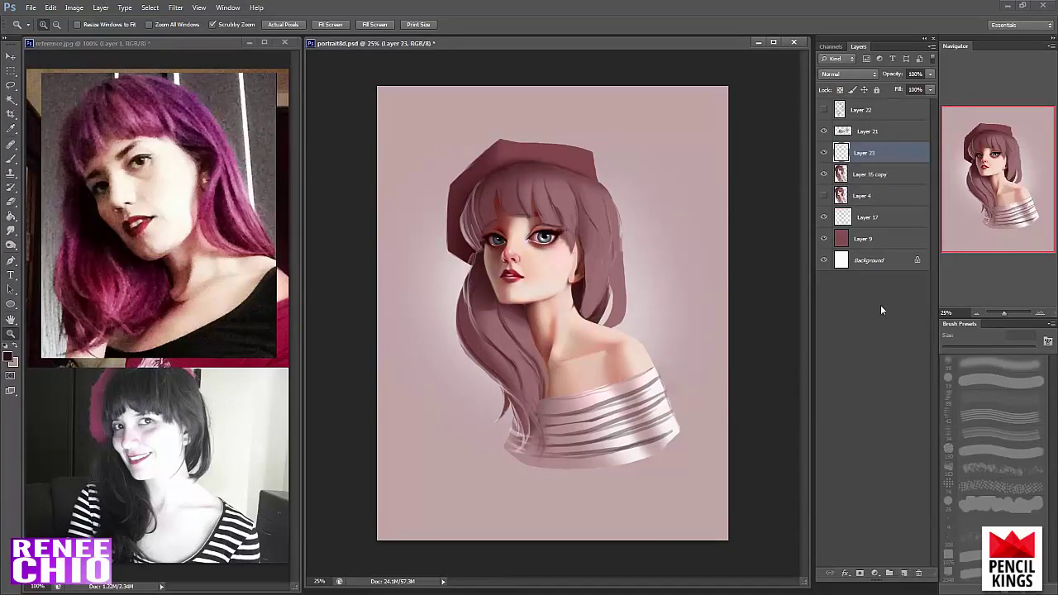
{"action": "left_click", "coordinate": [847, 74]}
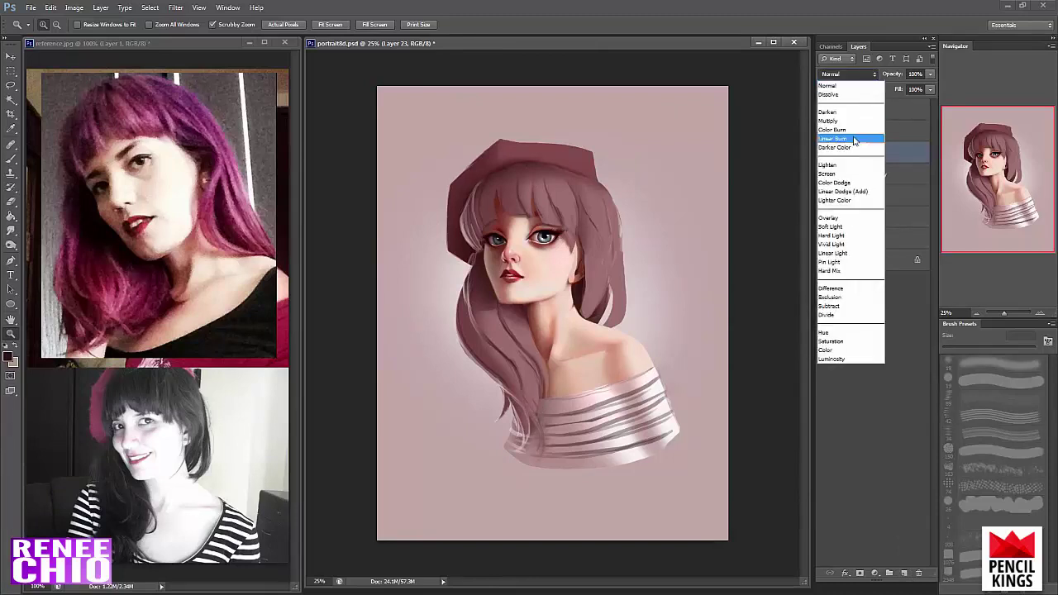
{"action": "left_click", "coordinate": [839, 350]}
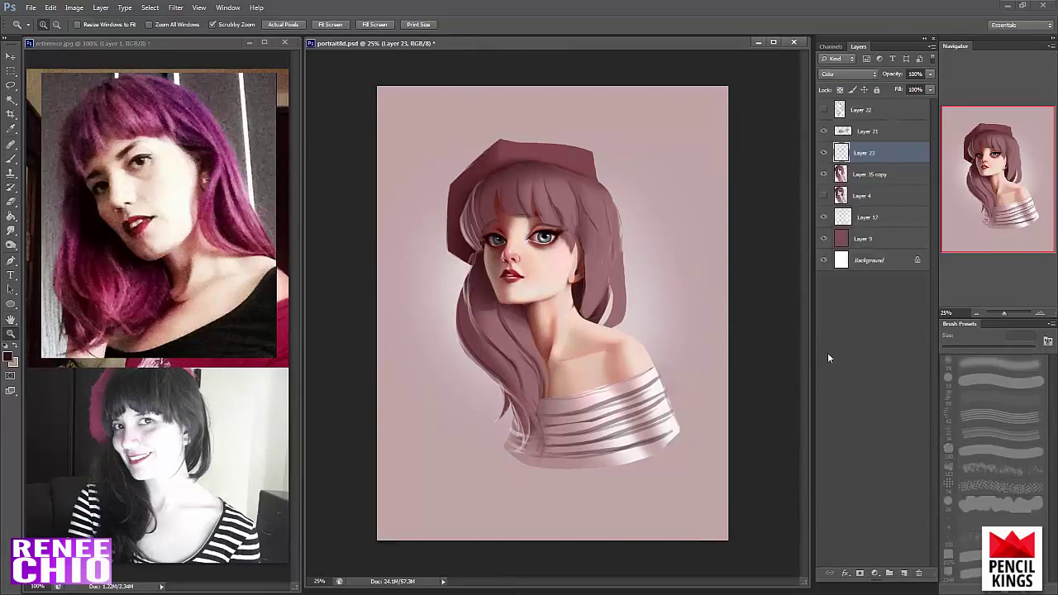
{"action": "left_click", "coordinate": [11, 86]}
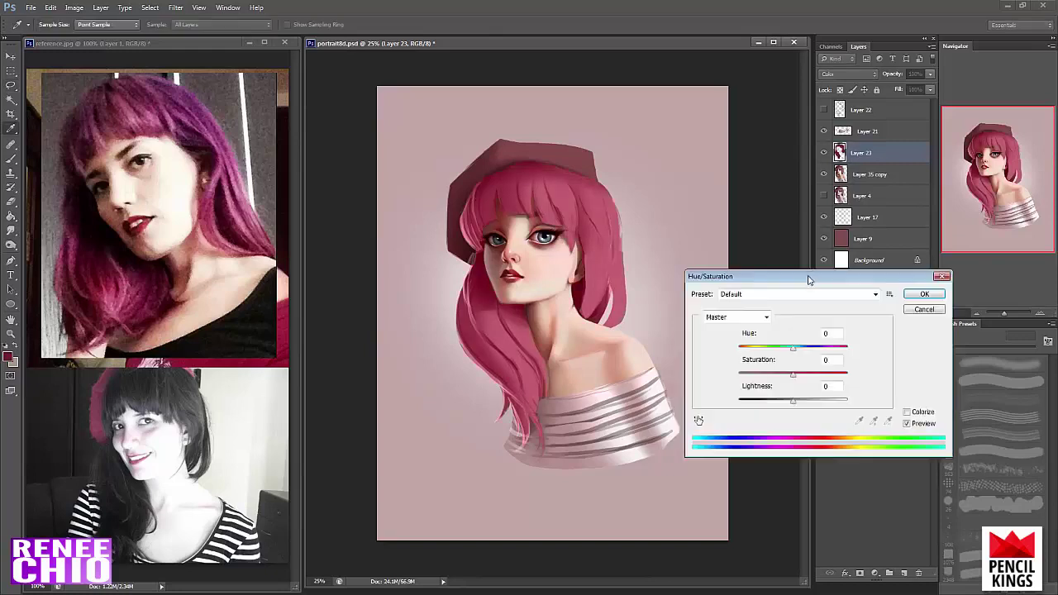
Test hue shifts up to +180 on the pink hair colour layer and apply a Hue/Saturation hue of +3
{"action": "left_click_drag", "start_coordinate": [807, 274], "coordinate": [832, 248]}
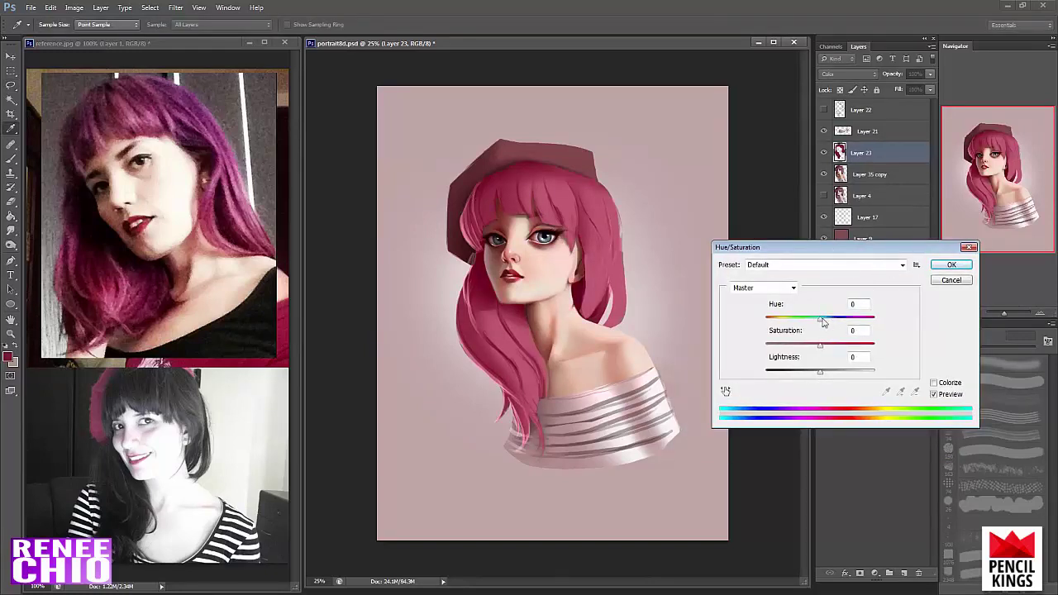
{"action": "mouse_move", "coordinate": [821, 319]}
{"action": "left_mouse_down"}
{"action": "mouse_move", "coordinate": [884, 324]}
{"action": "mouse_move", "coordinate": [822, 337]}
{"action": "left_mouse_up"}
{"action": "left_click_drag", "start_coordinate": [823, 322], "coordinate": [875, 323]}
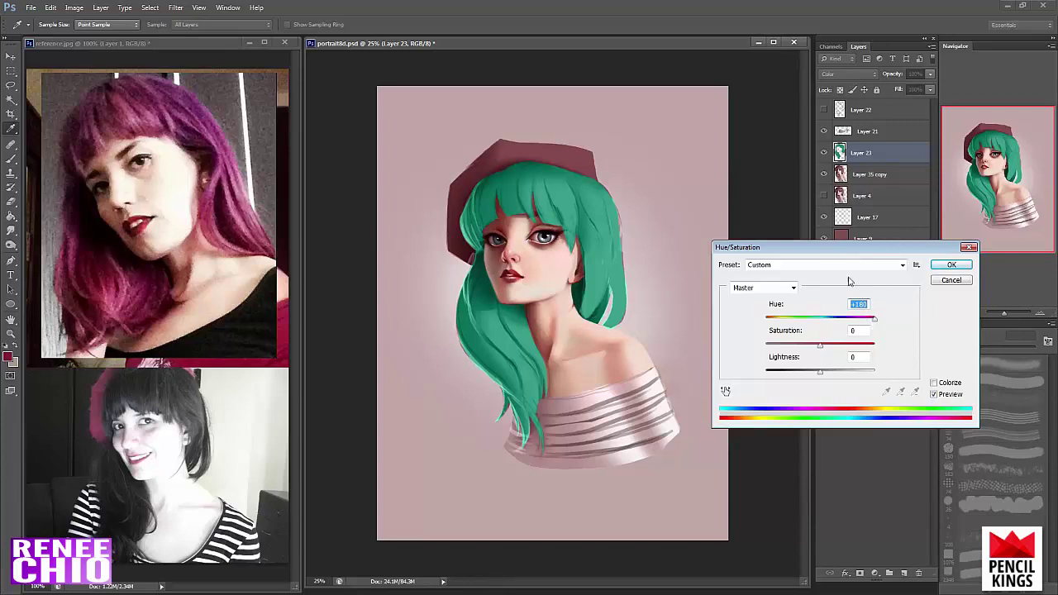
{"action": "left_click_drag", "start_coordinate": [876, 321], "coordinate": [823, 329]}
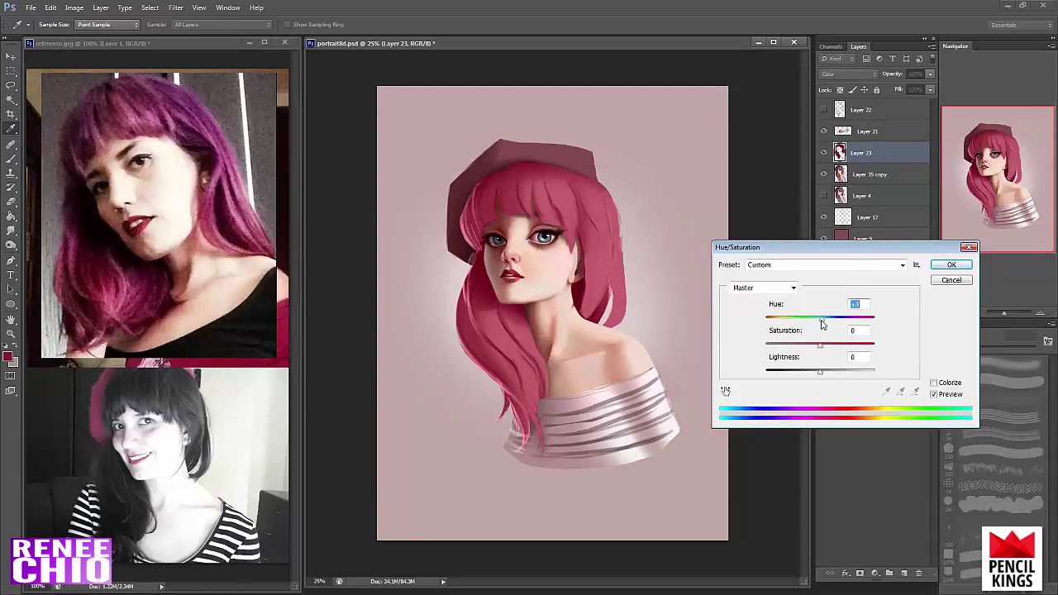
{"action": "left_click", "coordinate": [942, 266]}
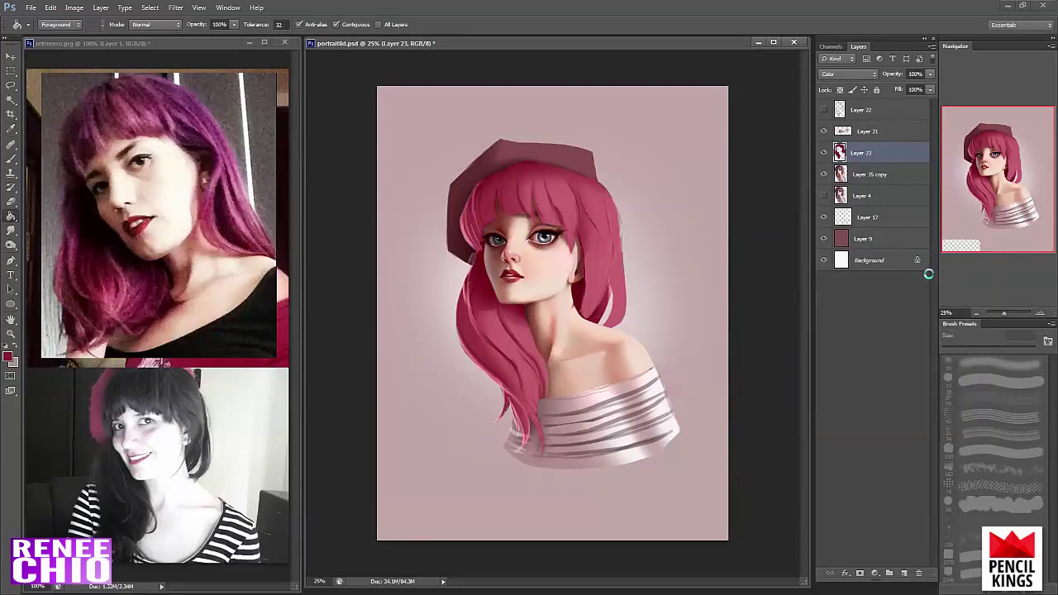
Compare the portrait with and without Layer 23, try a lower opacity for it, and restore 100%
{"action": "left_click", "coordinate": [824, 153]}
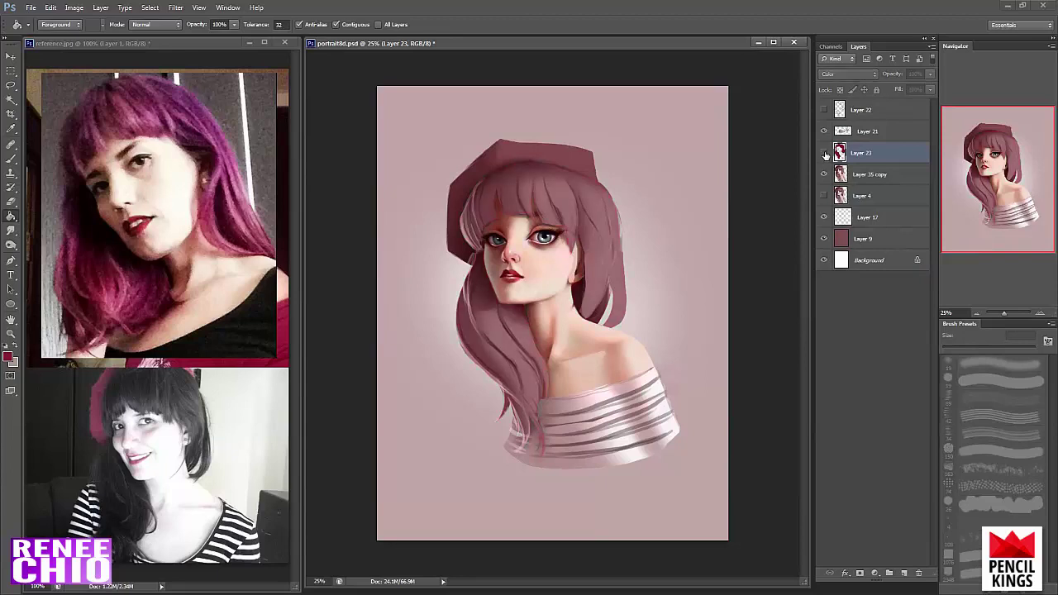
{"action": "left_click", "coordinate": [824, 154]}
{"action": "left_click", "coordinate": [891, 76]}
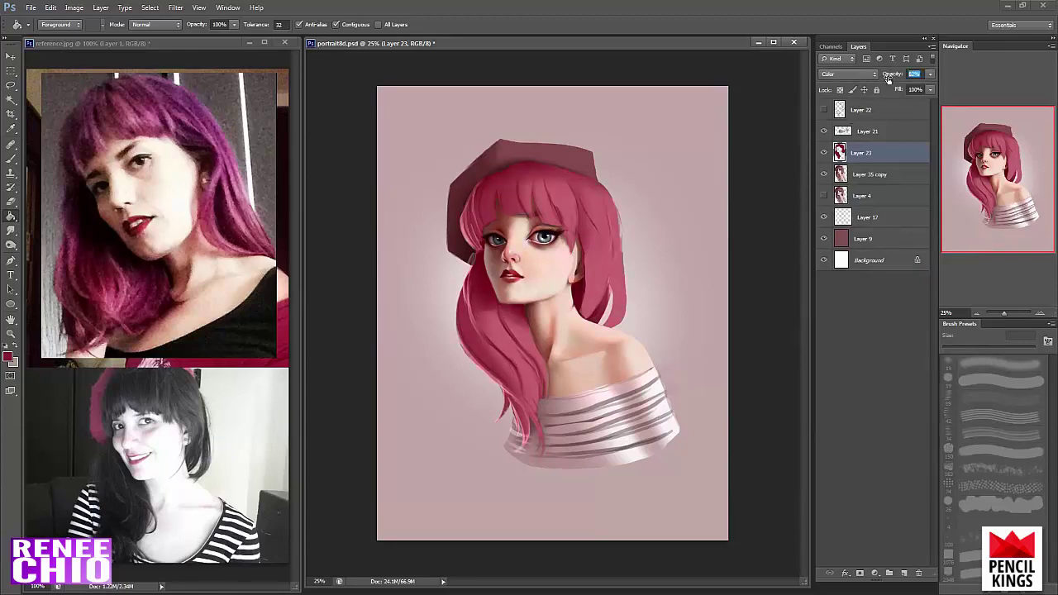
{"action": "type", "text": "76"}
{"action": "left_click_drag", "start_coordinate": [901, 75], "coordinate": [956, 71]}
Reduce the hair colour layer's saturation to -15 with Hue/Saturation
{"action": "key", "text": "ctrl+u"}
{"action": "left_click_drag", "start_coordinate": [820, 343], "coordinate": [812, 349]}
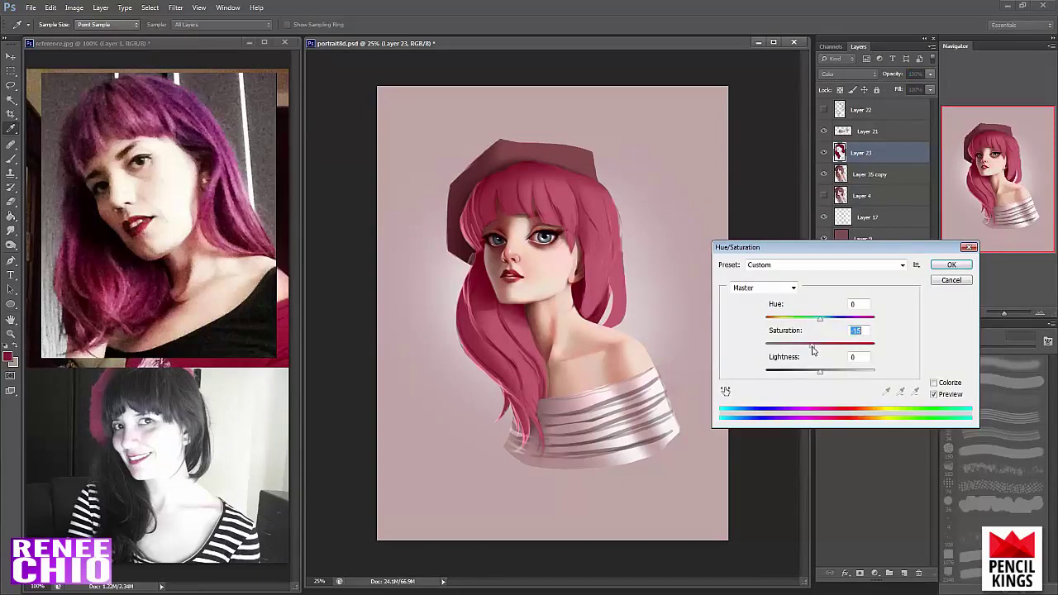
{"action": "left_click", "coordinate": [950, 265]}
{"action": "key", "text": "g"}
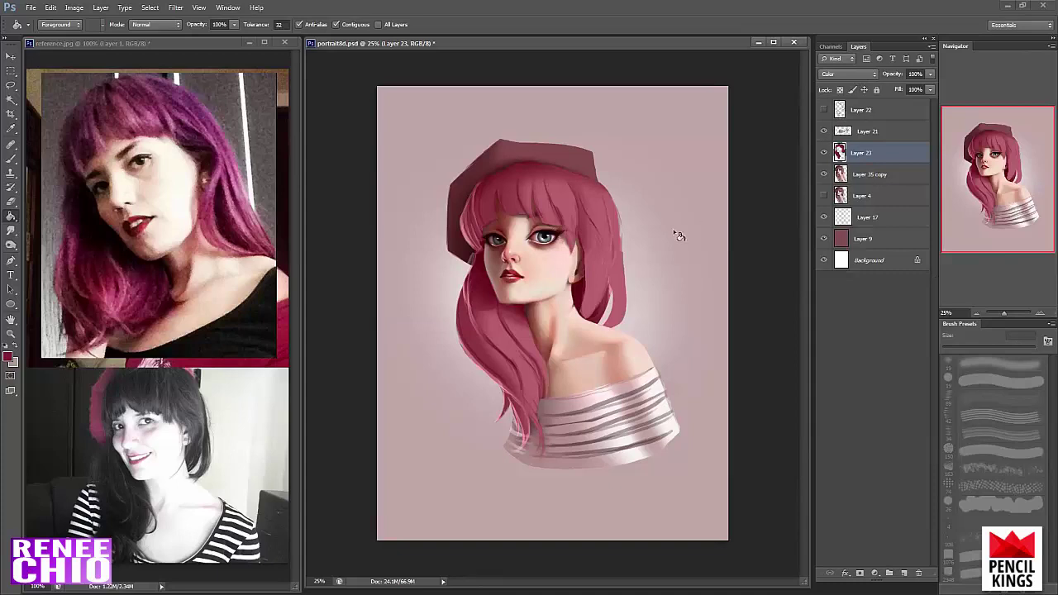
{"action": "key", "text": "z"}
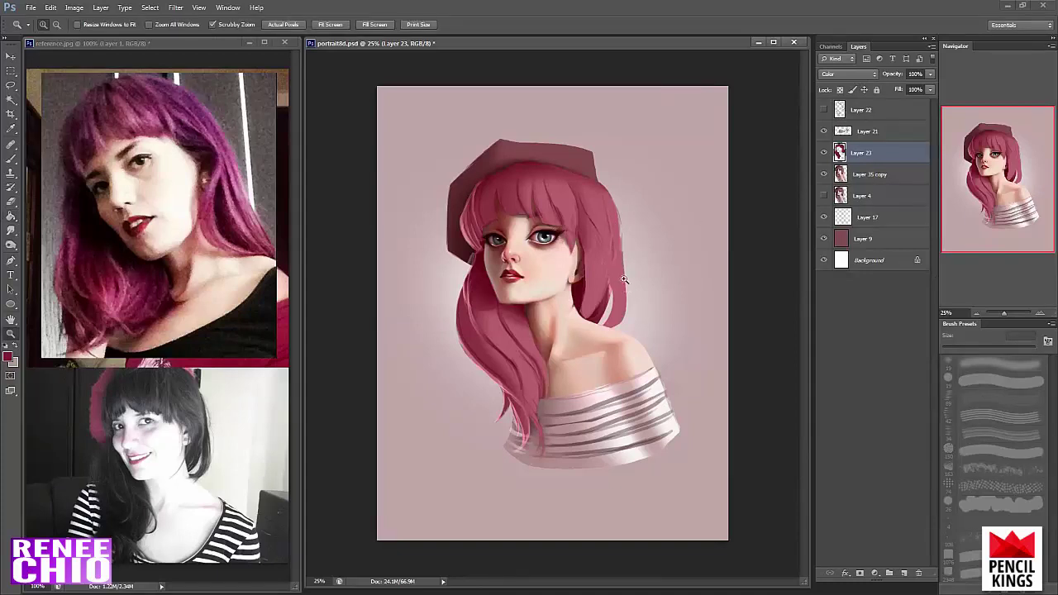
Show the dark hair strand lines on Layer 22 and make that layer active
{"action": "left_click", "coordinate": [624, 280]}
{"action": "left_click", "coordinate": [824, 109]}
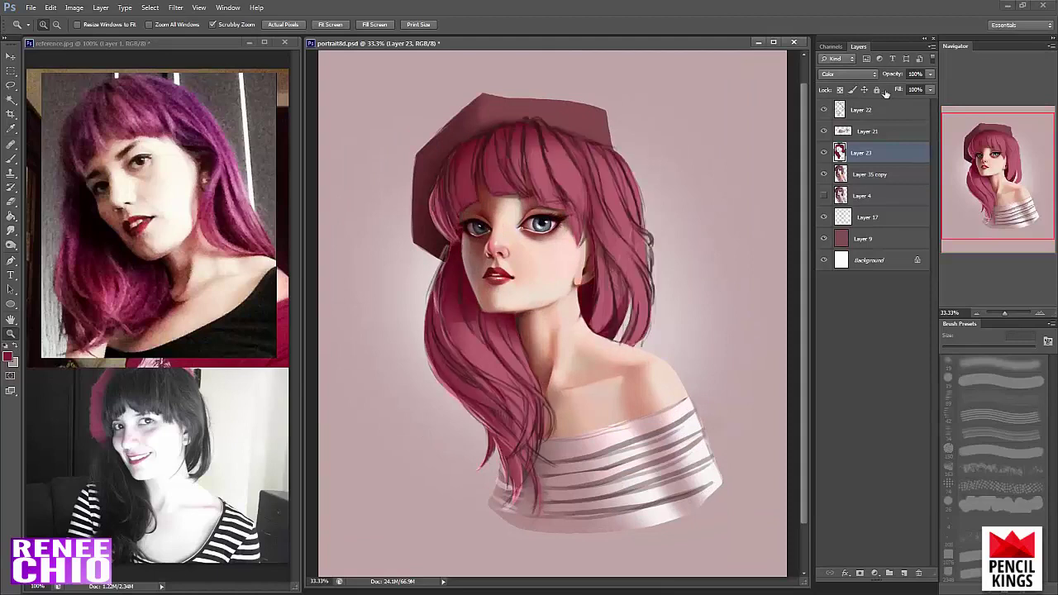
{"action": "left_click", "coordinate": [861, 109]}
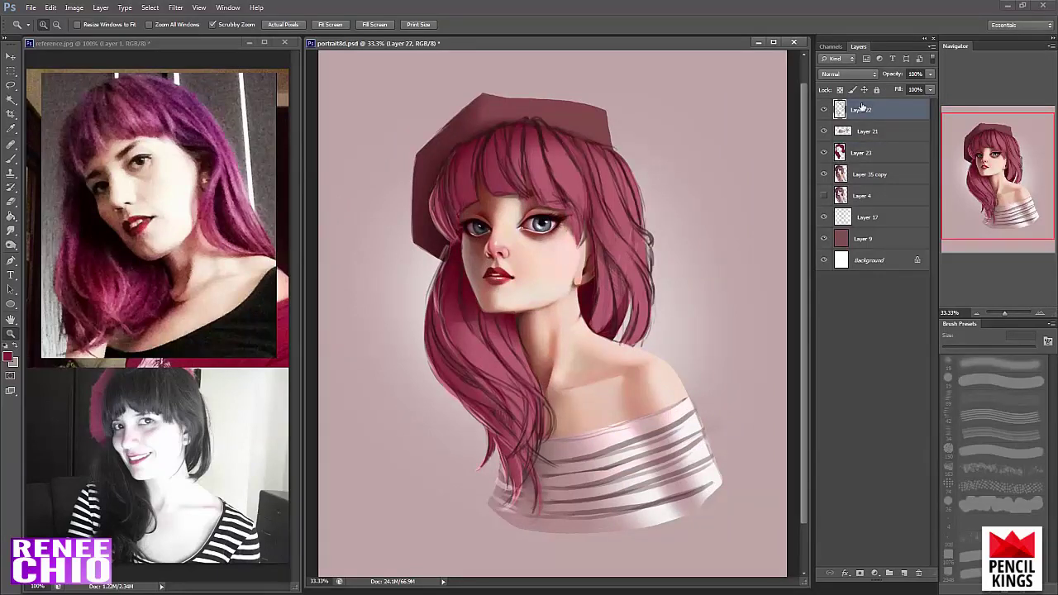
{"action": "key", "text": "ctrl+u"}
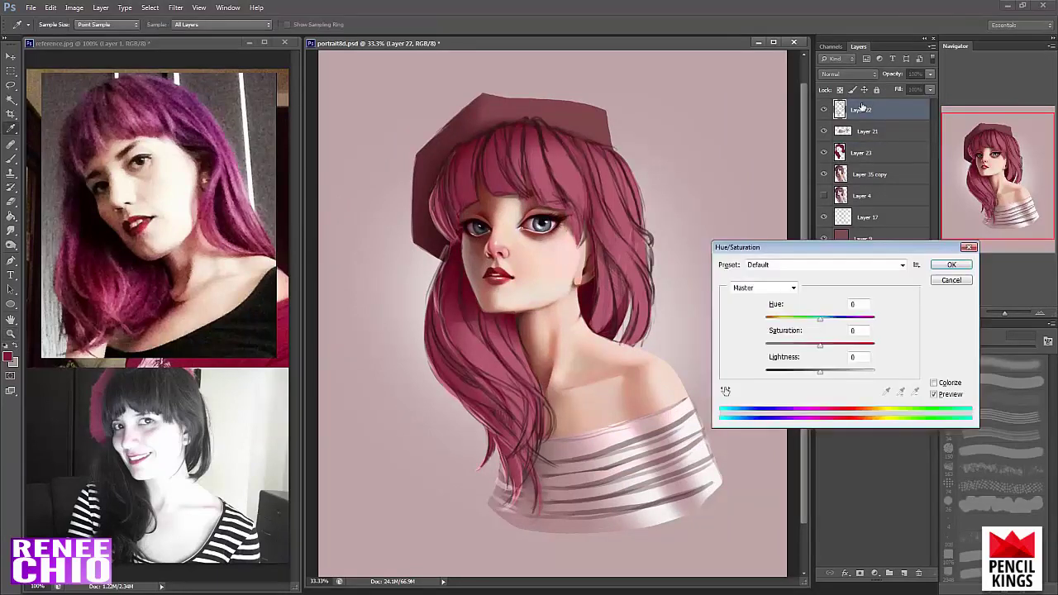
{"action": "left_click", "coordinate": [935, 386]}
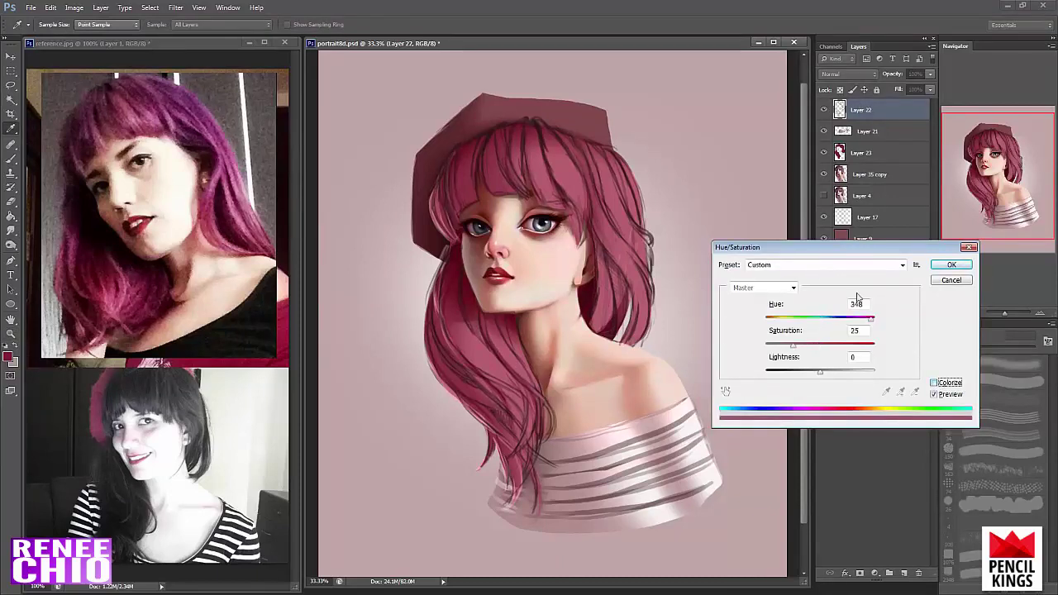
{"action": "left_click", "coordinate": [951, 283]}
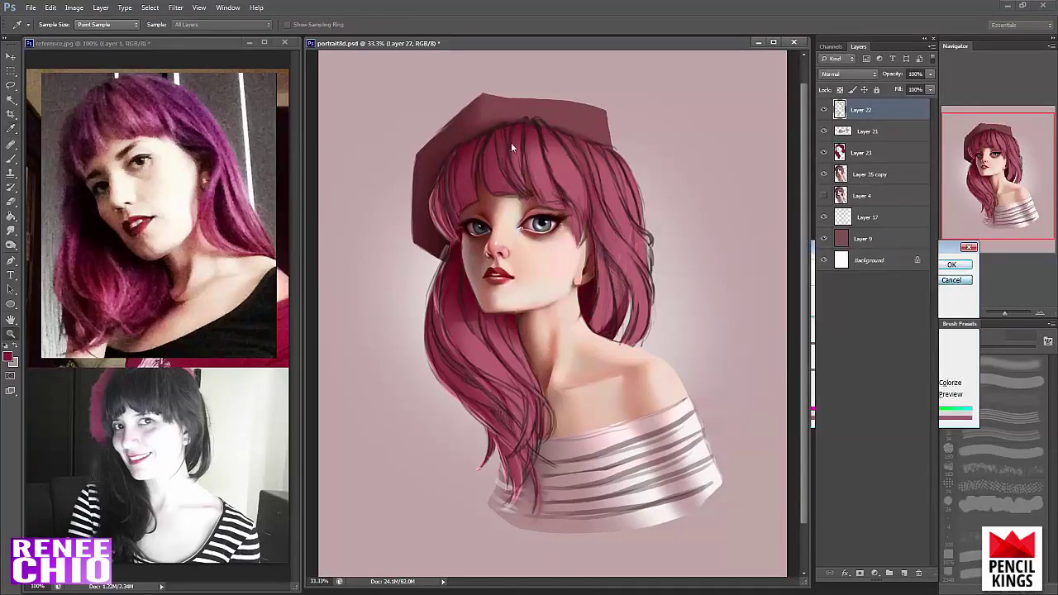
Colorize the strand lines on Layer 22 with Hue/Saturation at hue 350 and saturation 94, and fine-tune their lightness
{"action": "key", "text": "b"}
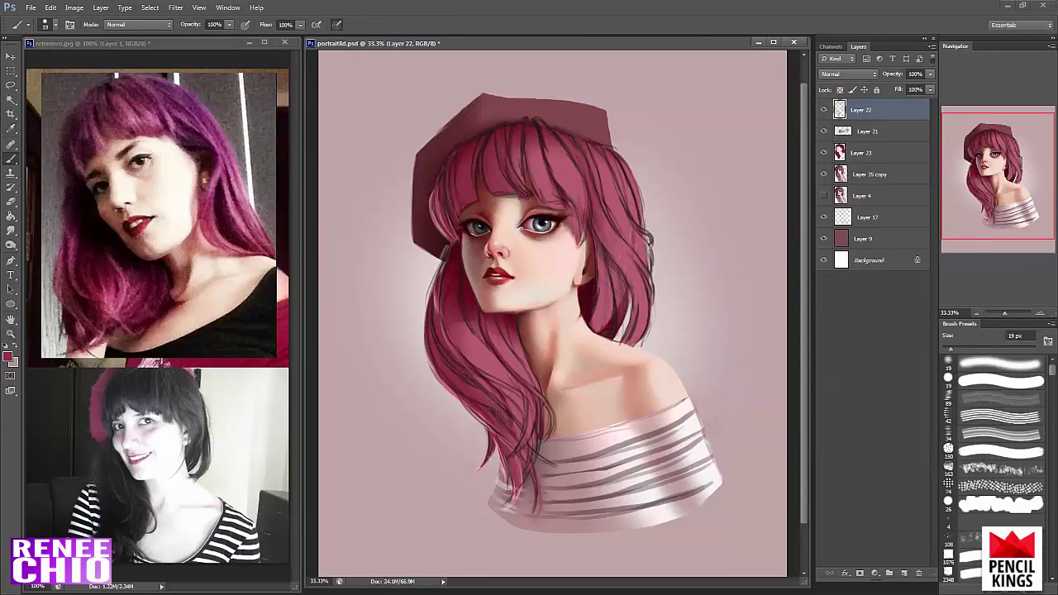
{"action": "key", "text": "ctrl+u"}
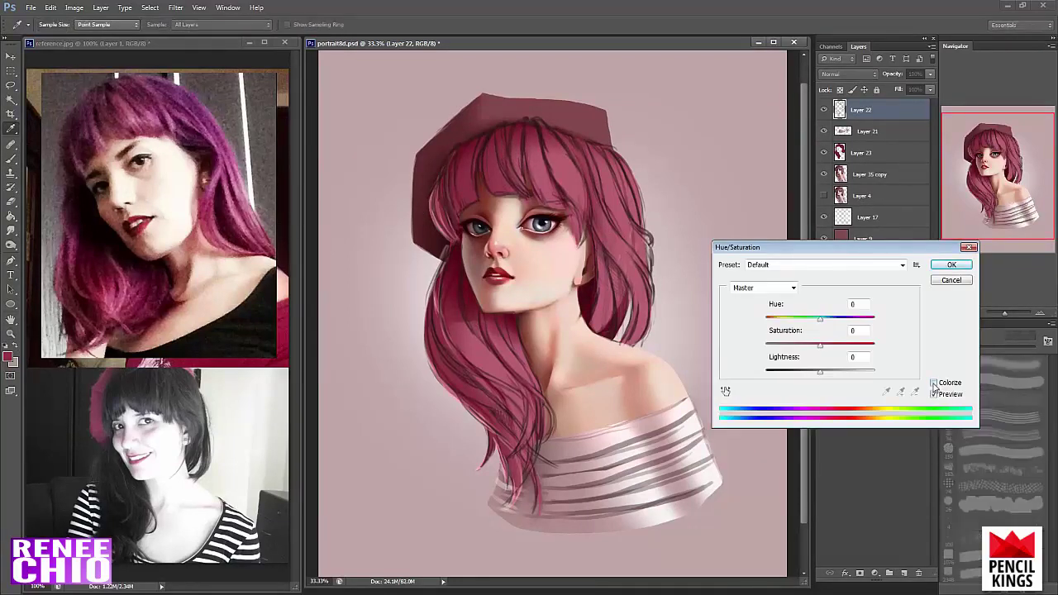
{"action": "left_click", "coordinate": [934, 385]}
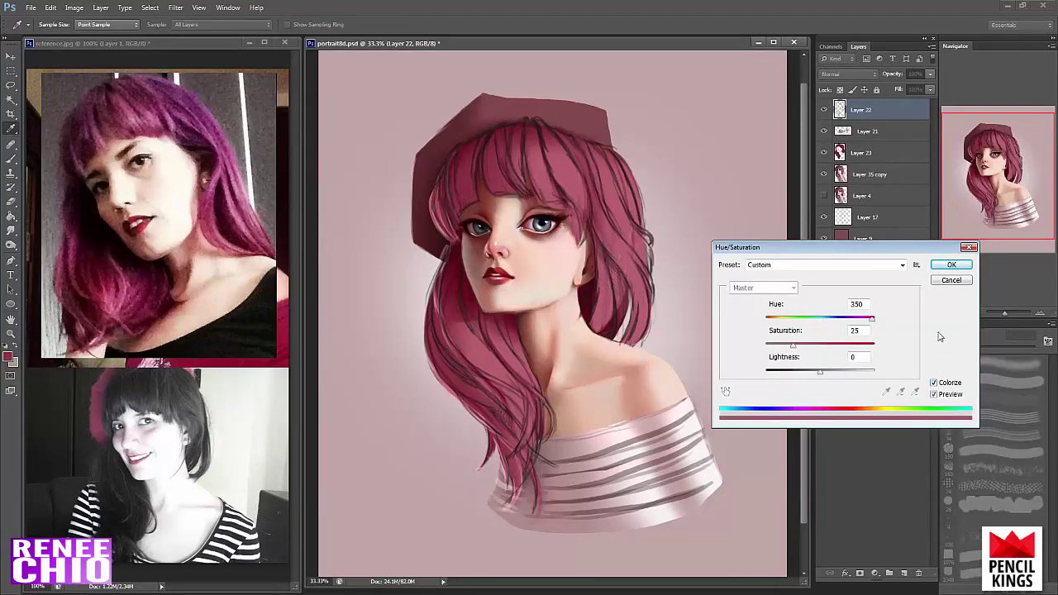
{"action": "left_click_drag", "start_coordinate": [796, 346], "coordinate": [869, 346]}
{"action": "left_click_drag", "start_coordinate": [820, 371], "coordinate": [825, 373]}
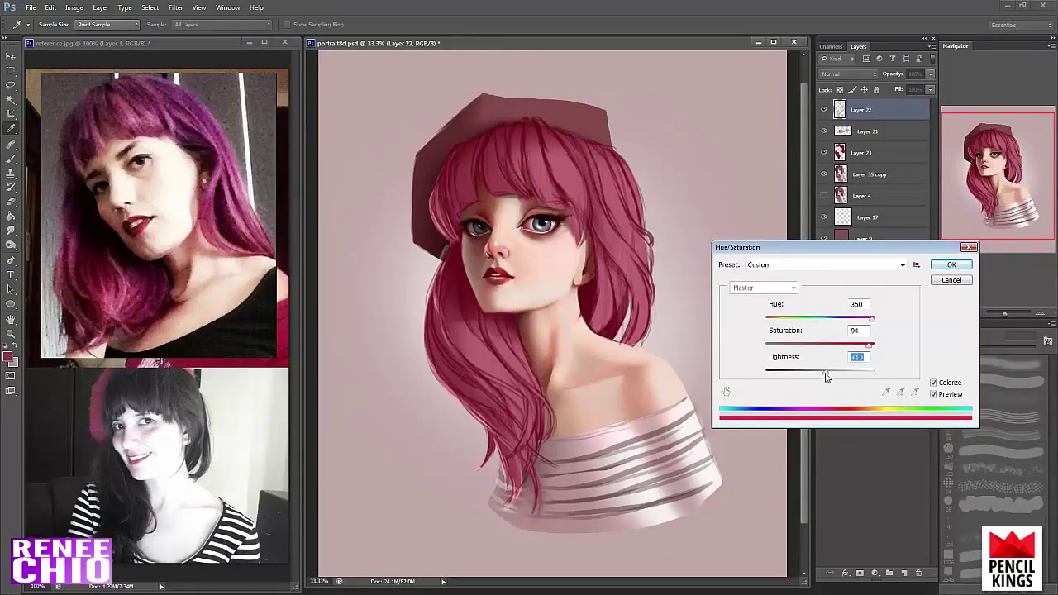
{"action": "left_click_drag", "start_coordinate": [824, 374], "coordinate": [821, 374]}
{"action": "left_click", "coordinate": [949, 265]}
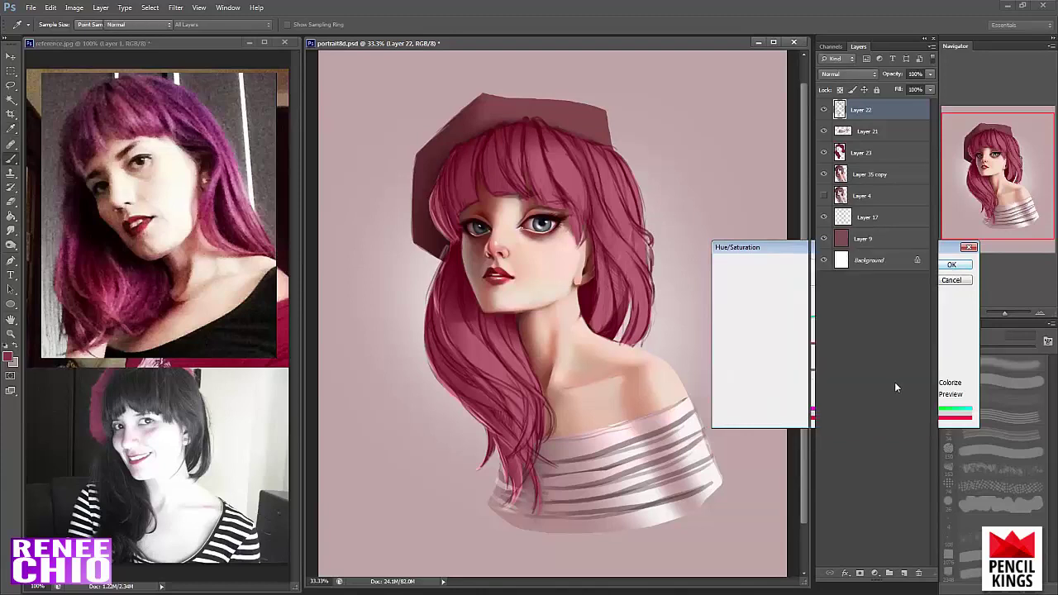
Compare the Multiply and Normal blend modes on Layer 22 and set it to Multiply
{"action": "left_click", "coordinate": [849, 74]}
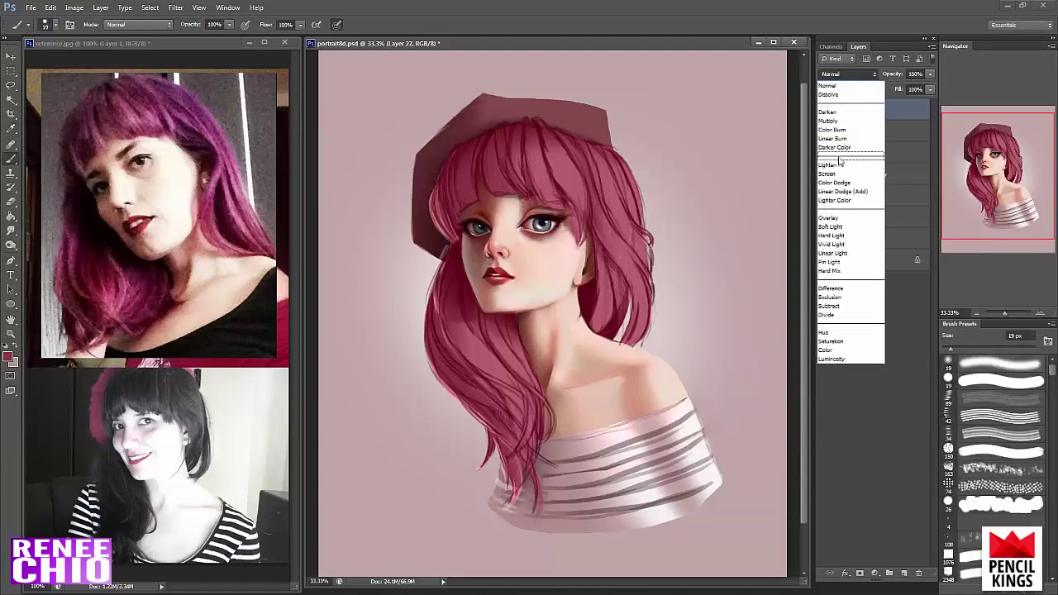
{"action": "left_click", "coordinate": [842, 121]}
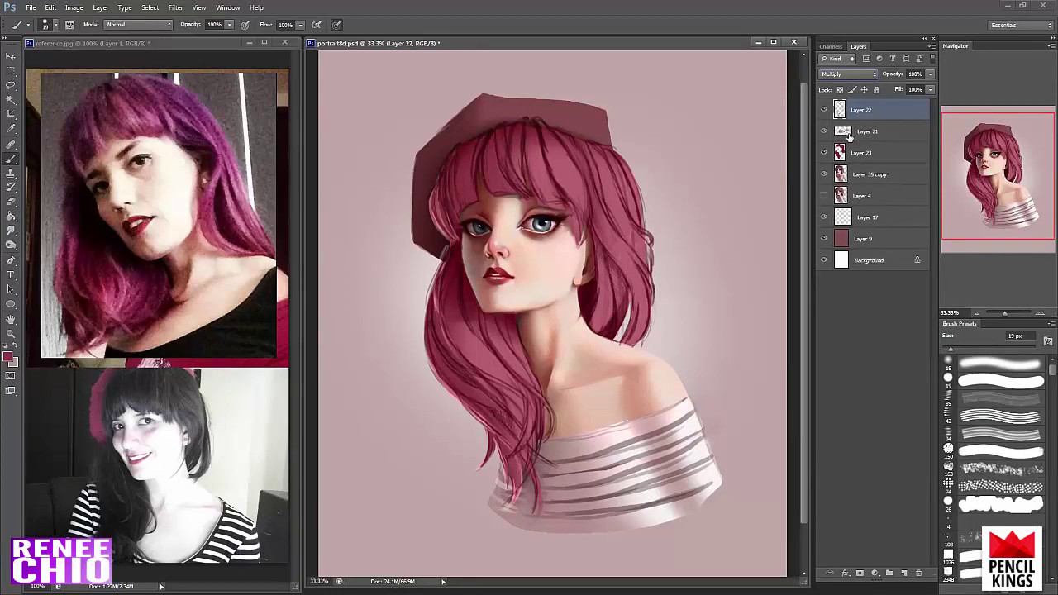
{"action": "left_click", "coordinate": [864, 75]}
{"action": "left_click", "coordinate": [858, 83]}
{"action": "left_click", "coordinate": [852, 75]}
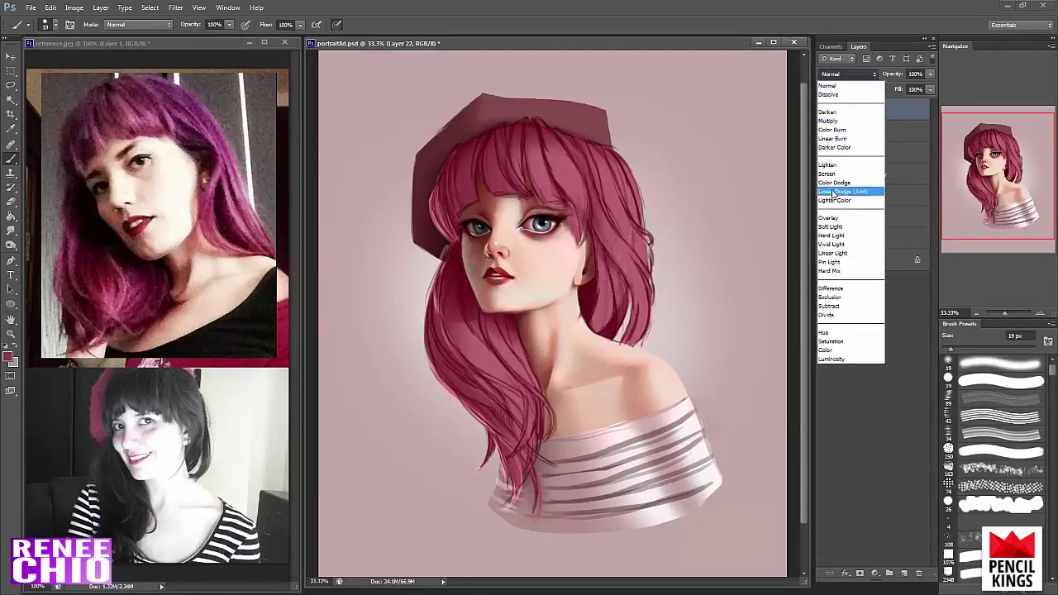
{"action": "left_click", "coordinate": [831, 121]}
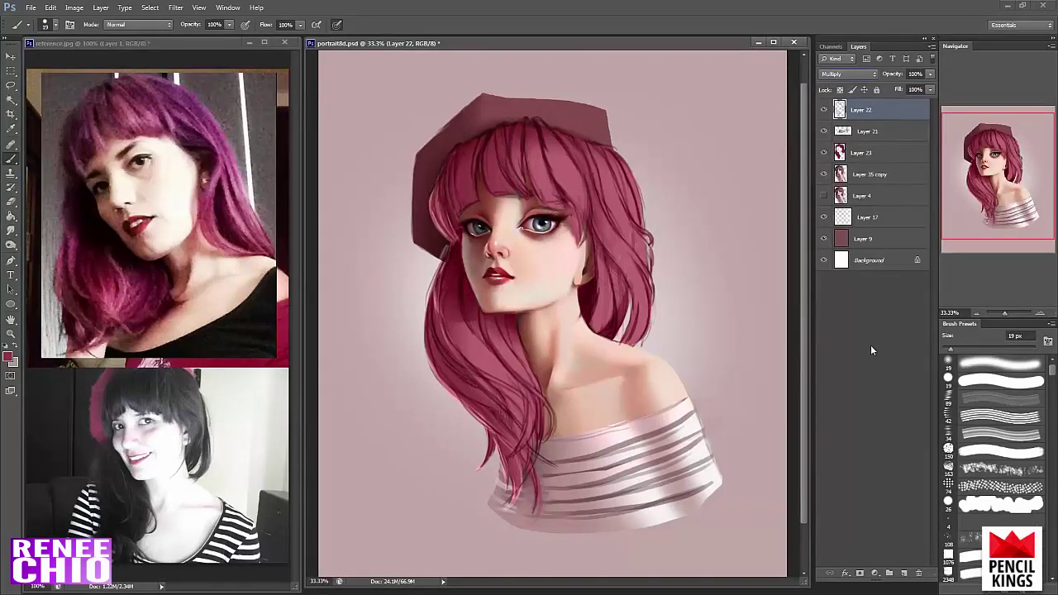
Raise the strand lines' saturation by +44 and lightness by +18 with Hue/Saturation on Layer 22
{"action": "key", "text": "ctrl+u"}
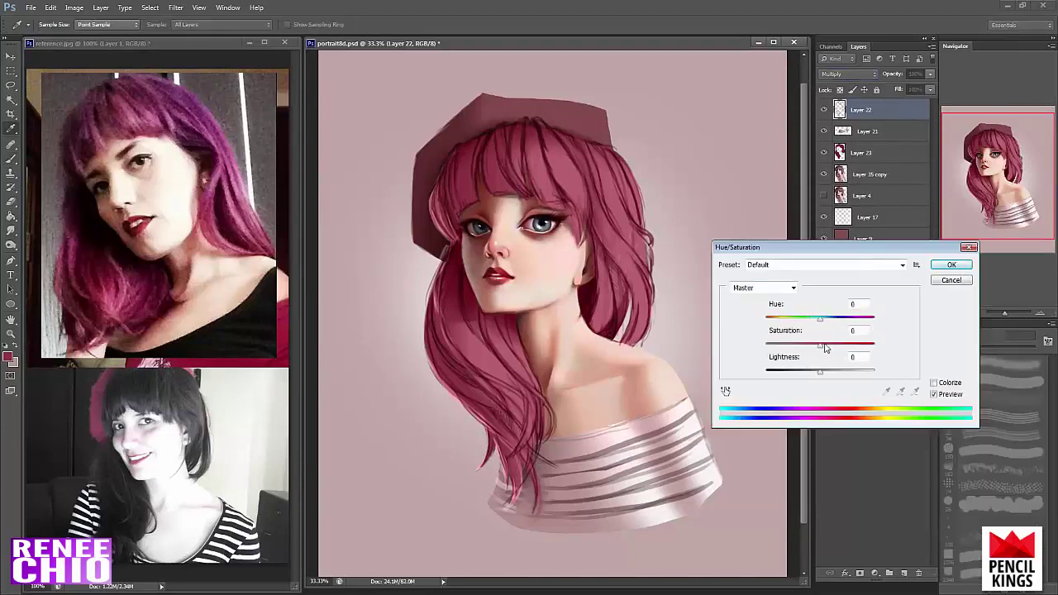
{"action": "left_click_drag", "start_coordinate": [821, 346], "coordinate": [831, 376]}
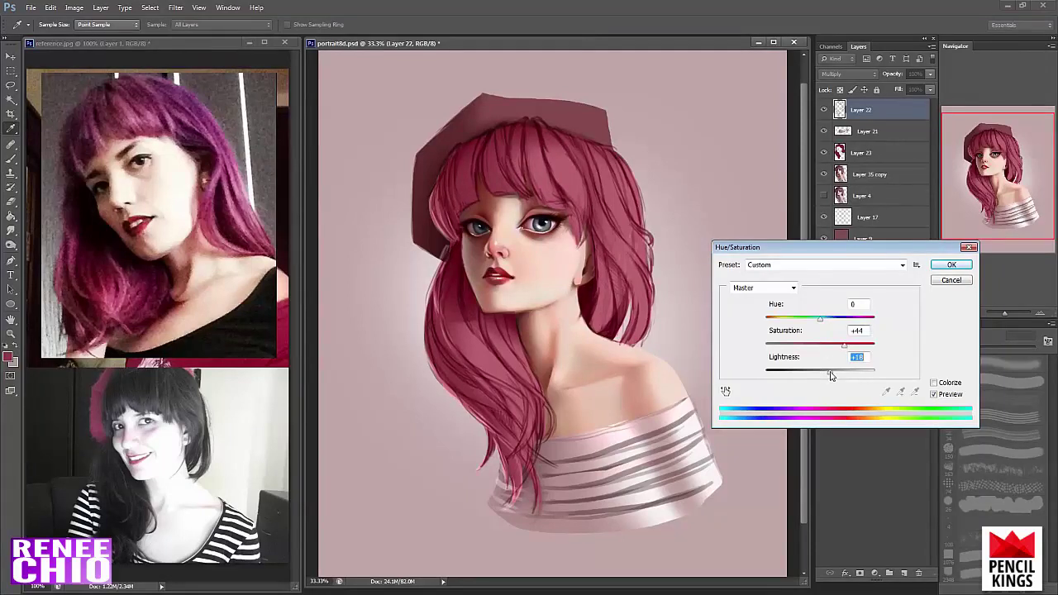
{"action": "left_click", "coordinate": [952, 265]}
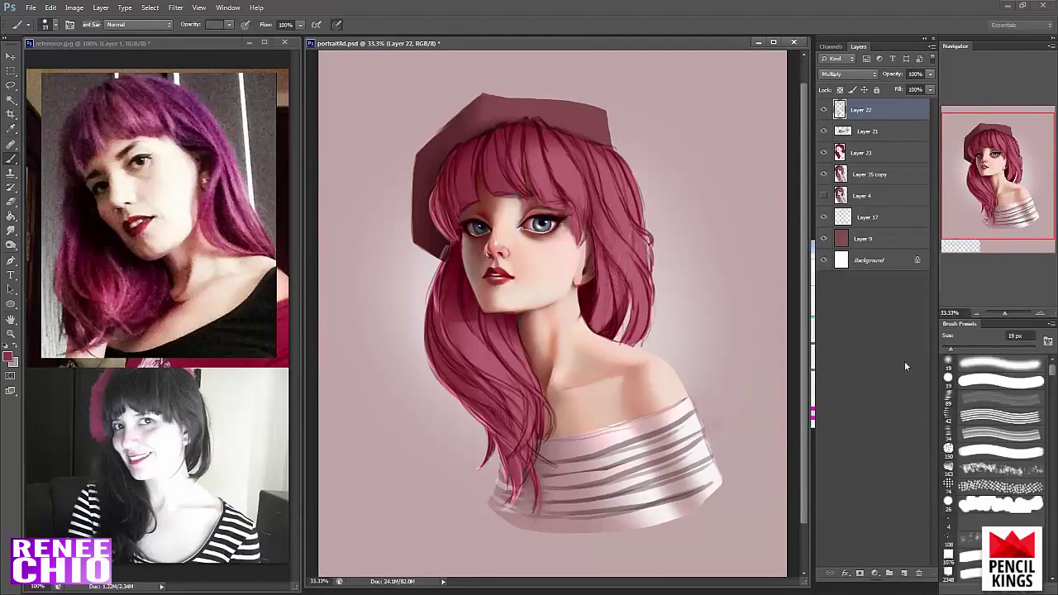